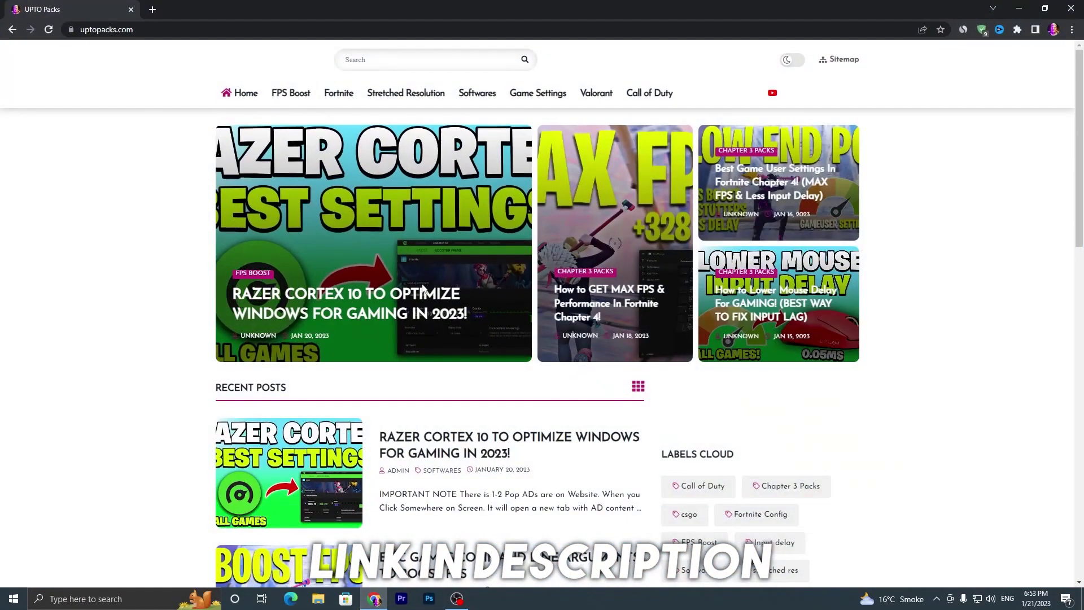
Search the site for 'msi' and open the Download MSI Utility Tool For Free post at its download link
click(395, 60)
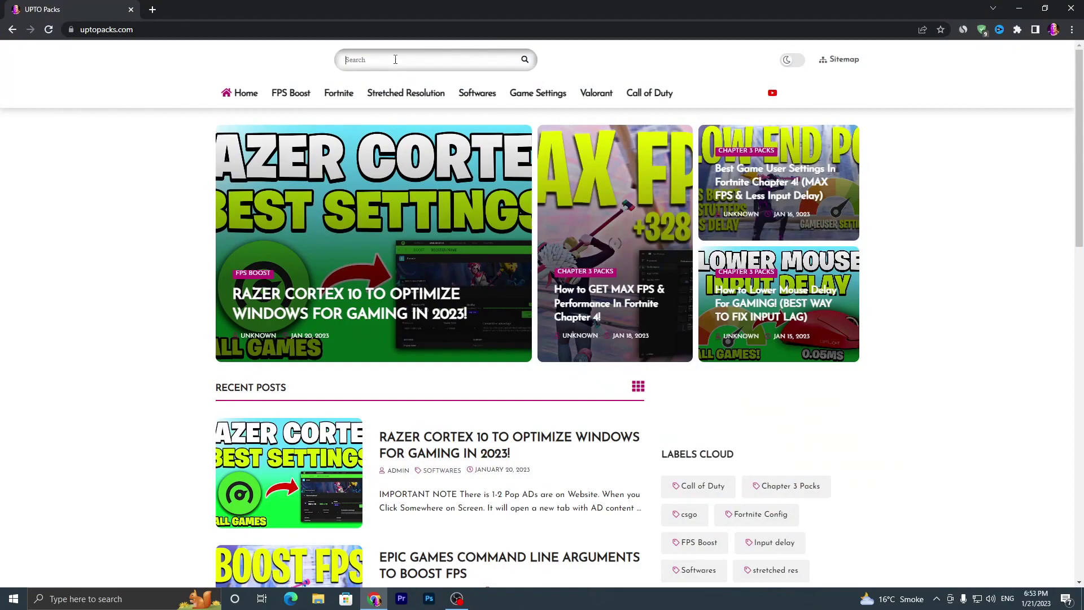
text(msi)
key(Return)
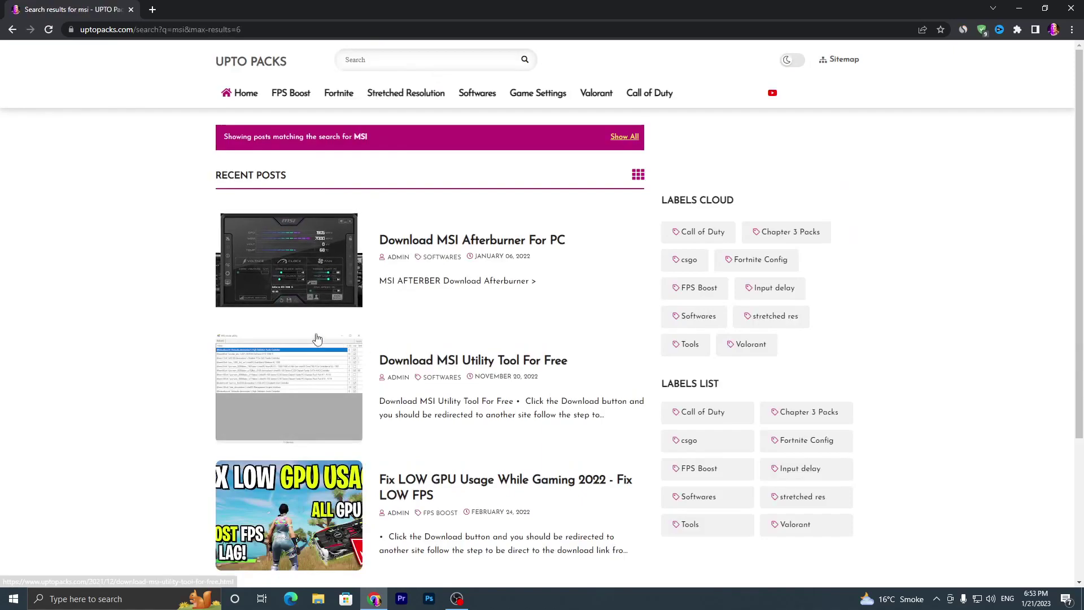
scroll(271, 264, down, 4)
scroll(270, 264, up, 4)
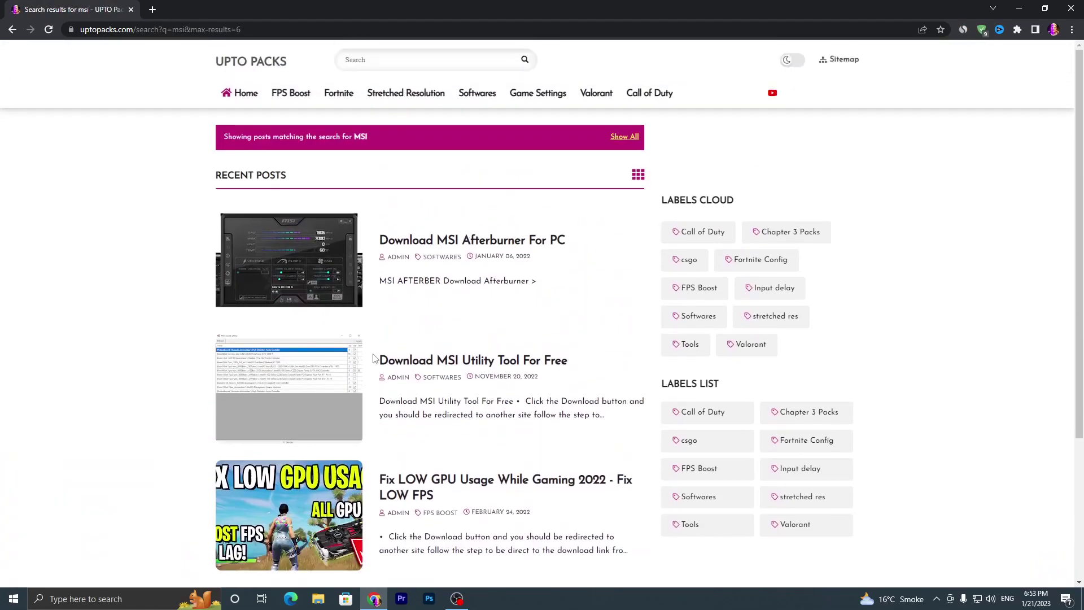
click(302, 388)
scroll(302, 388, down, 6)
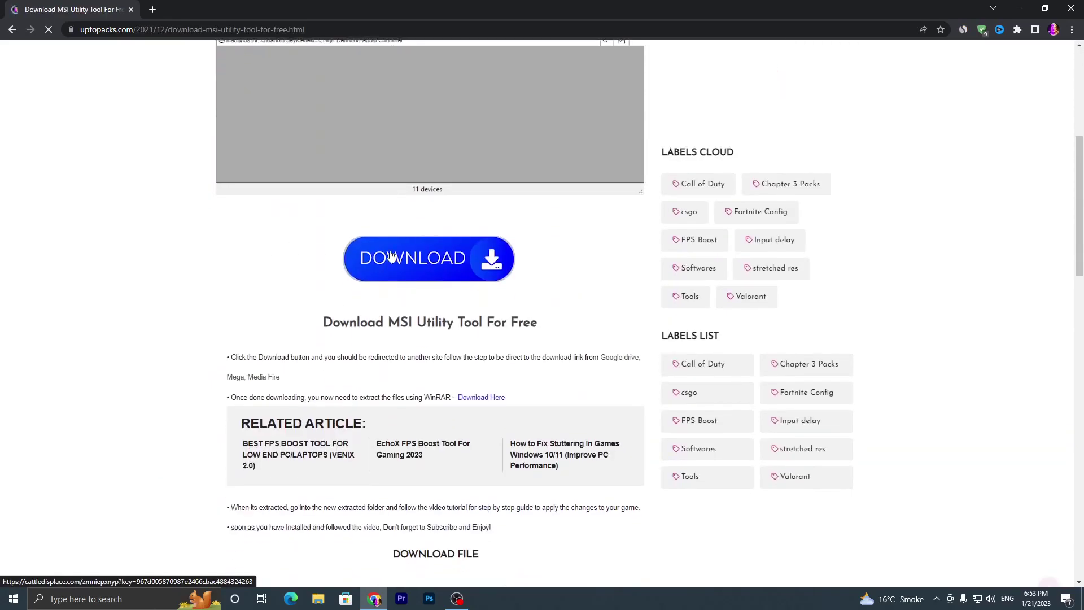
scroll(418, 303, down, 6)
Download MSI_util_v2.zip from the Google Drive page through Internet Download Manager
click(453, 283)
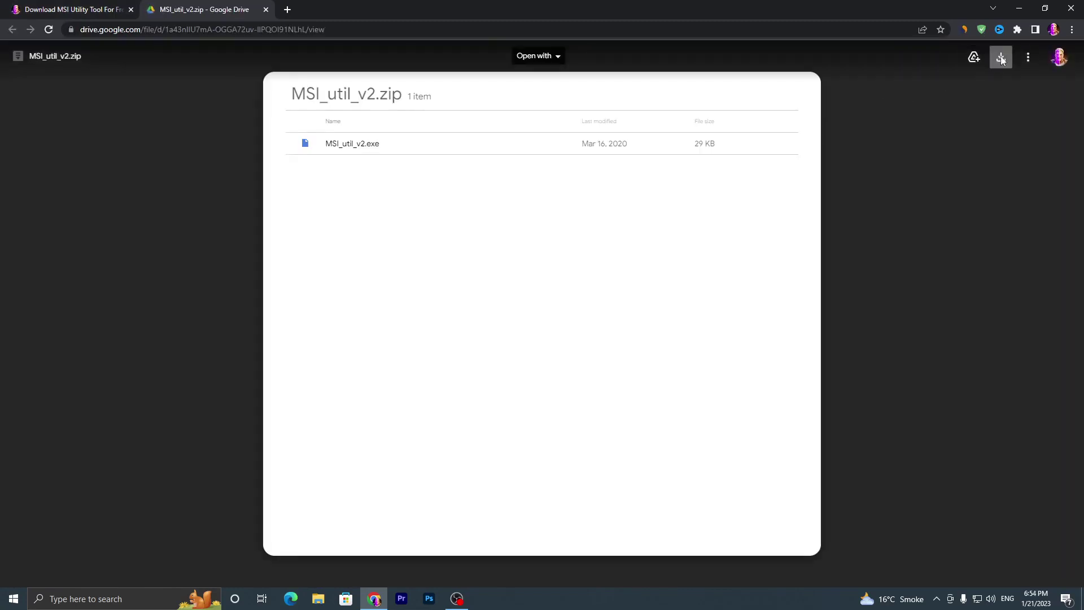
click(1001, 56)
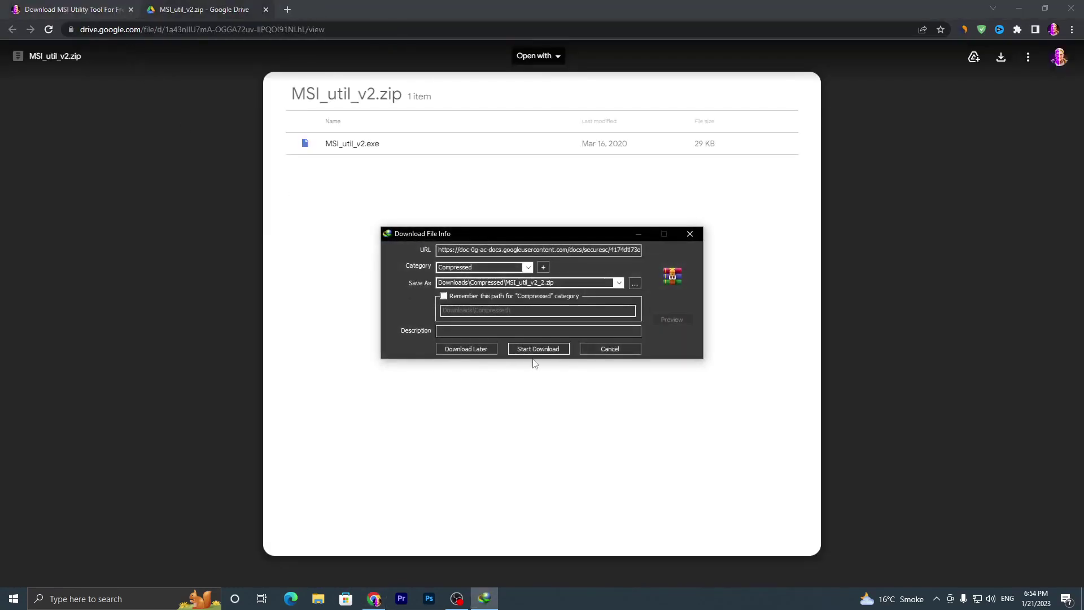
click(538, 349)
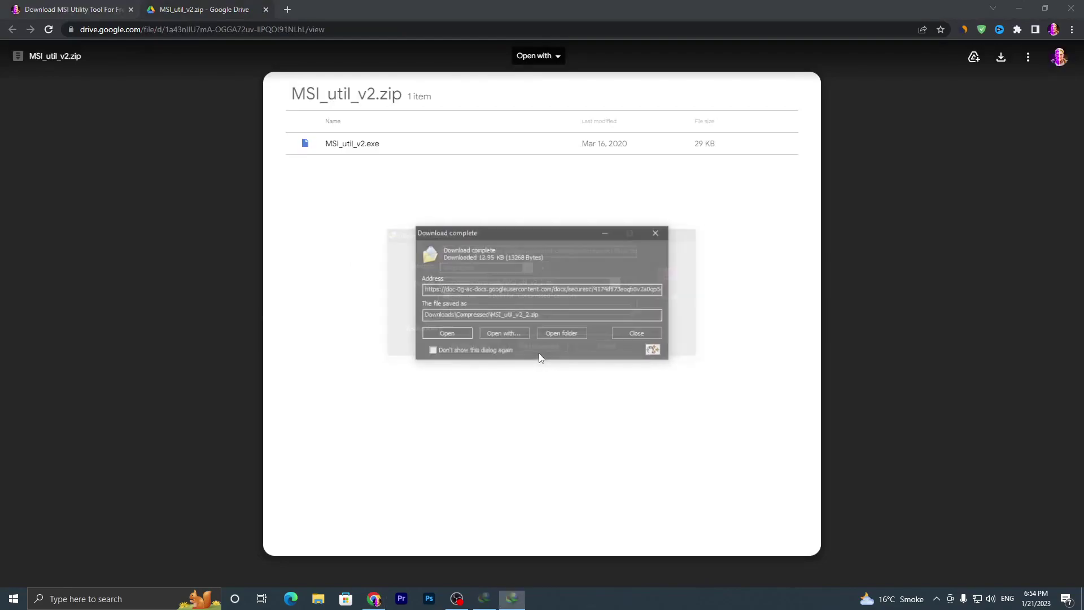
Drag the downloaded MSI_util_v2.zip onto the desktop and return to the MSI Utility article
click(1019, 8)
drag(657, 353, 706, 305)
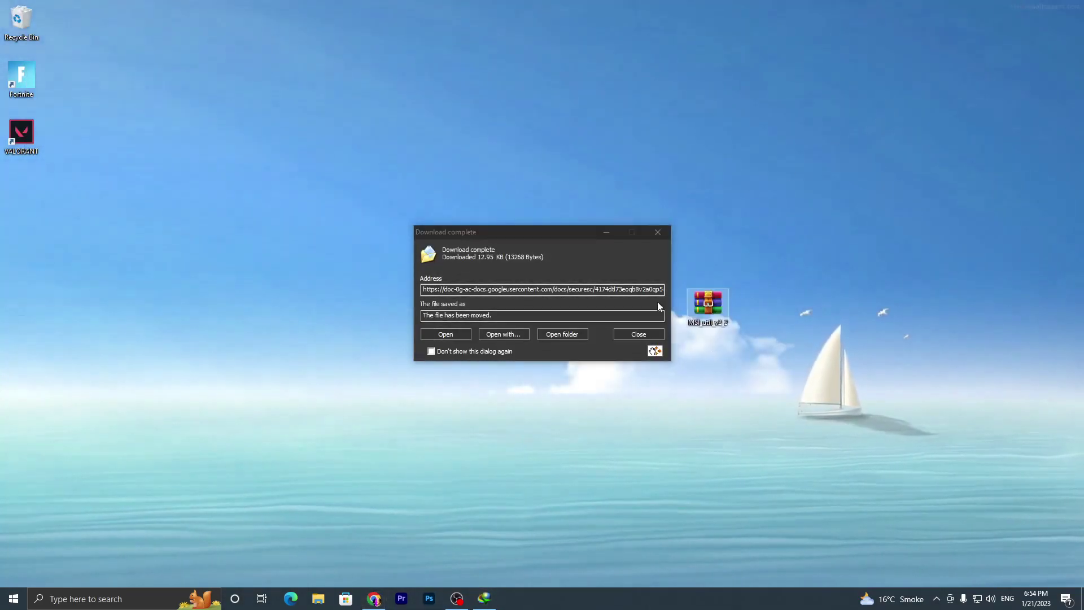
click(658, 232)
click(382, 602)
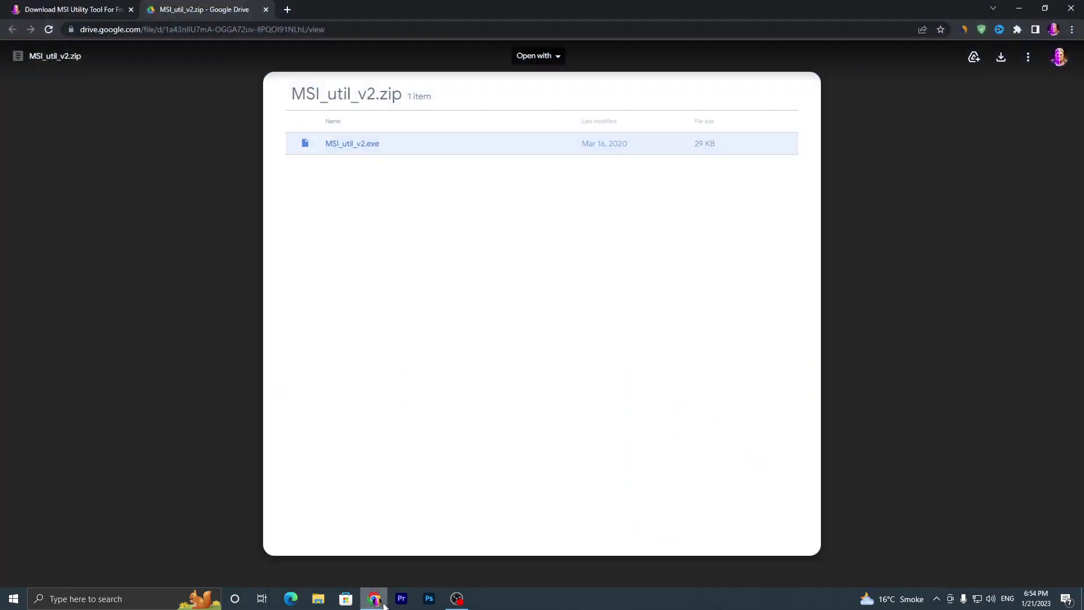
click(98, 7)
scroll(157, 189, up, 3)
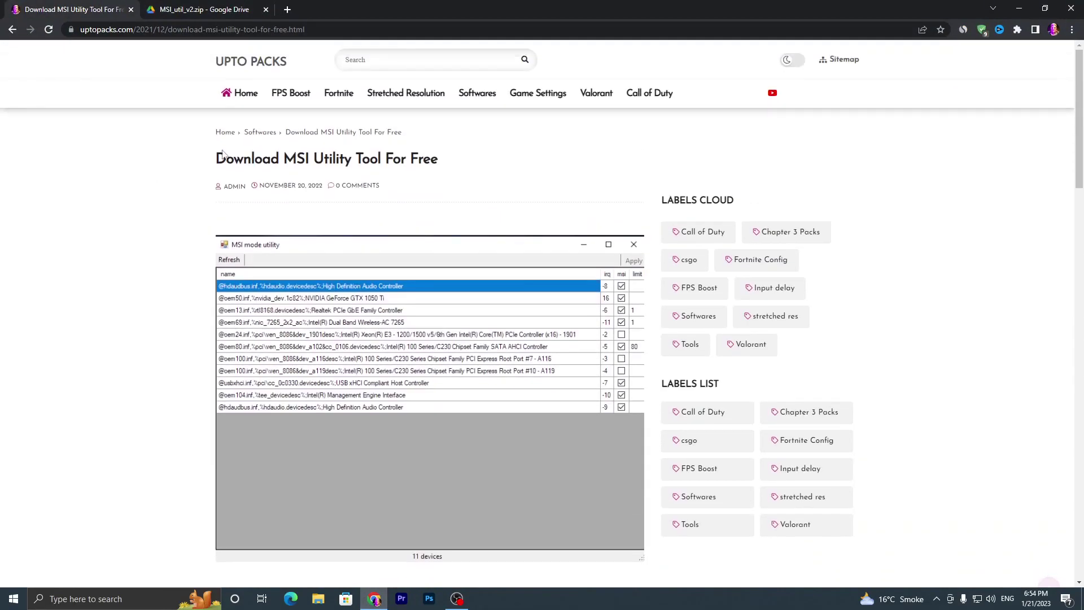
Search the site for 'throttle' and download ThrottleStop_9.4.zip from the Download Throttle Stop For Free post
click(366, 62)
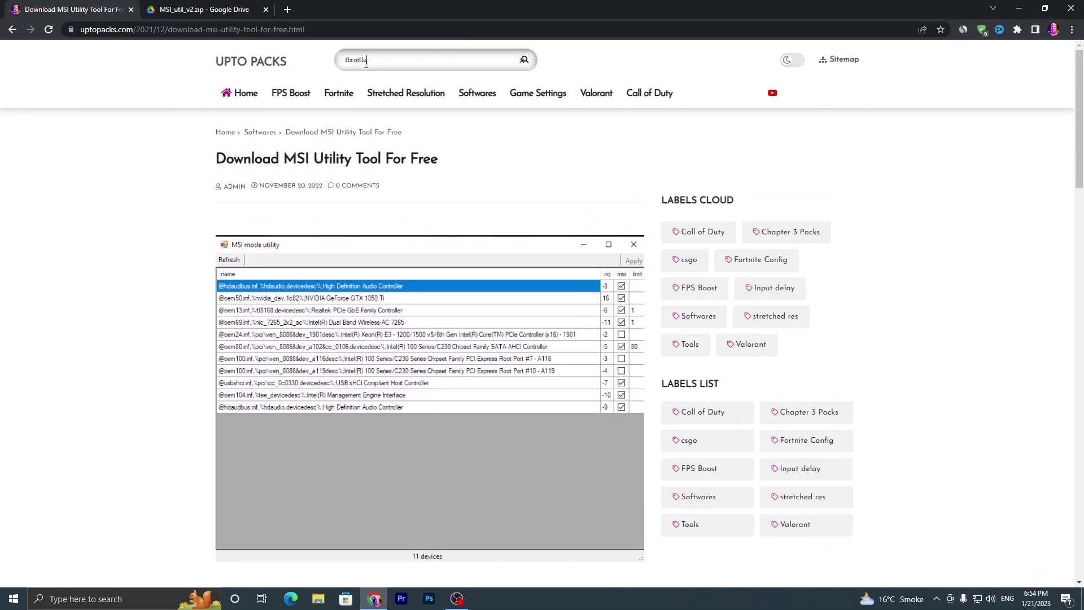
key(Return)
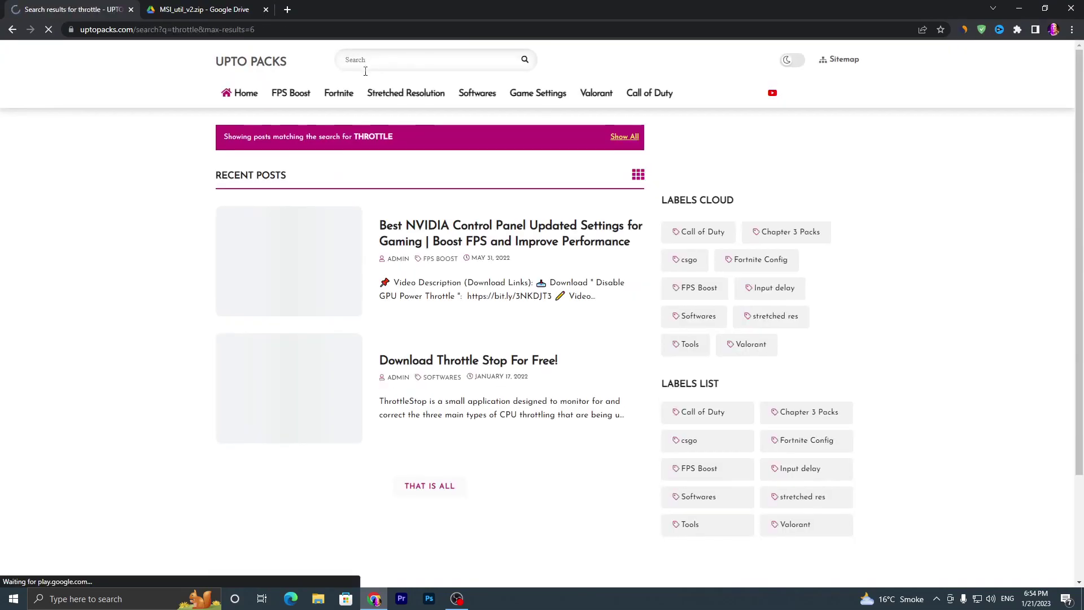
click(354, 357)
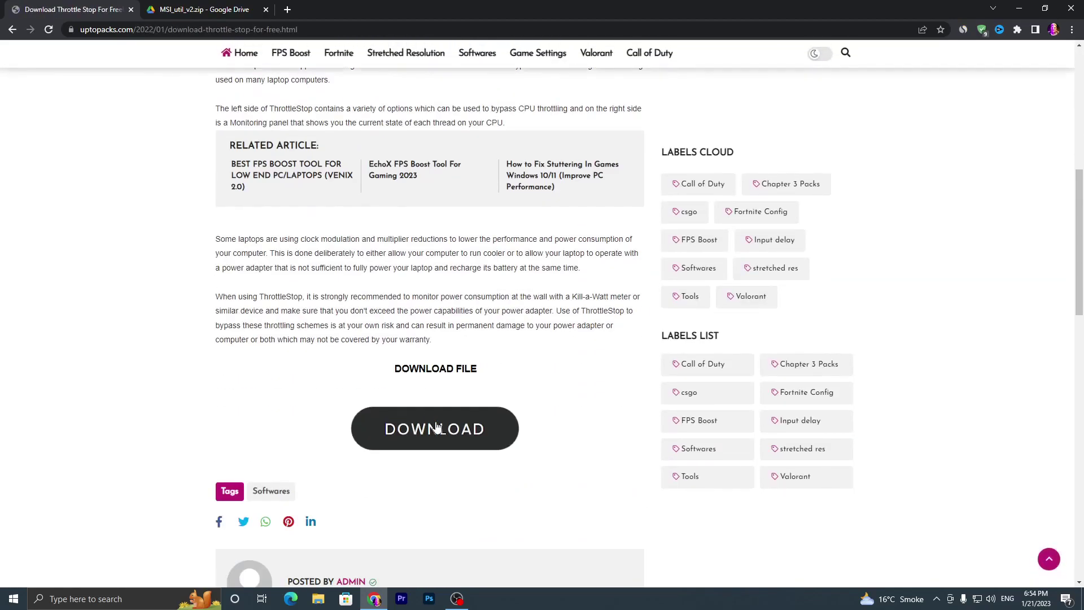
click(433, 418)
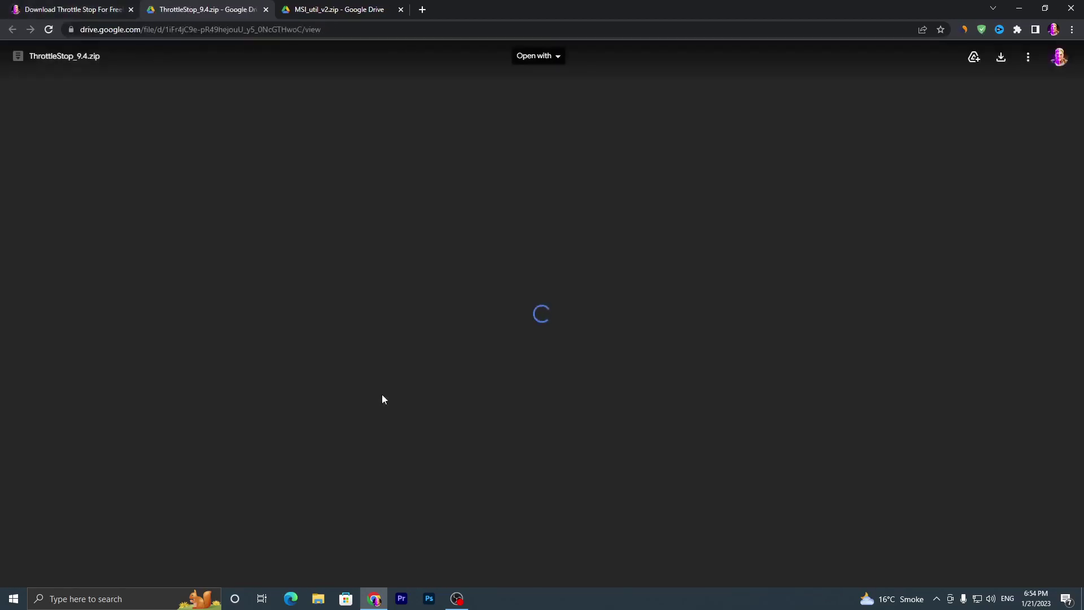
click(1002, 58)
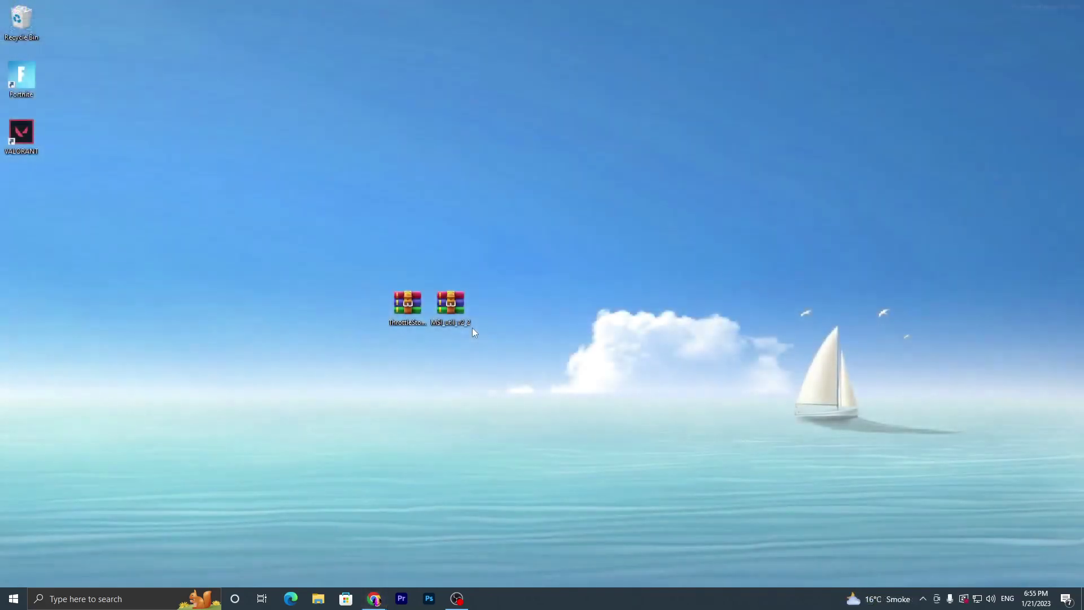
Extract MSI_util_v2.exe from MSI_util_v2_2.zip onto the desktop and bring up its launch options
drag(520, 259, 300, 368)
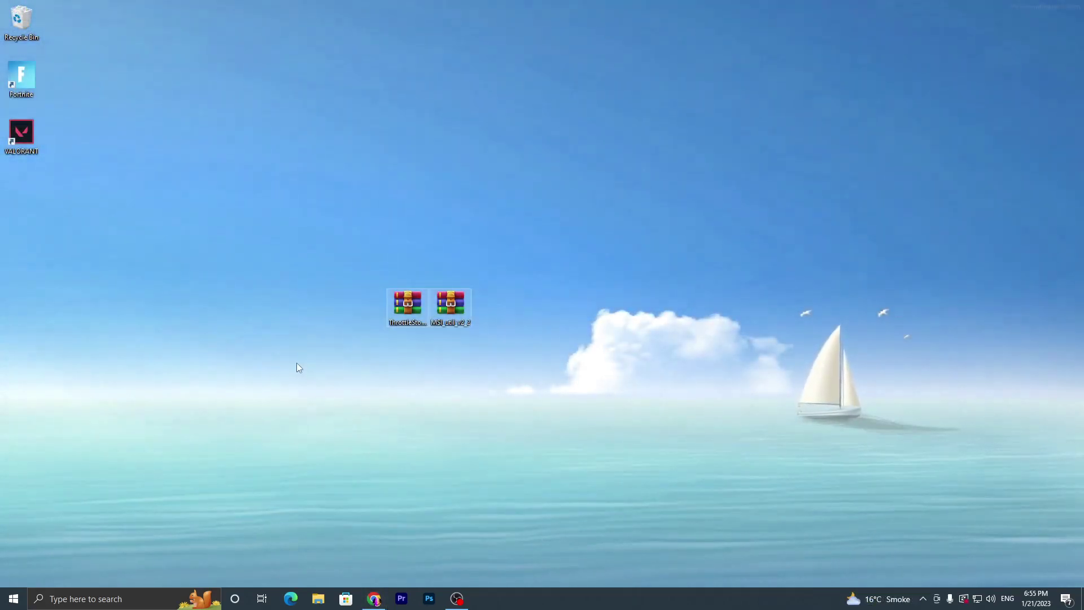
click(446, 379)
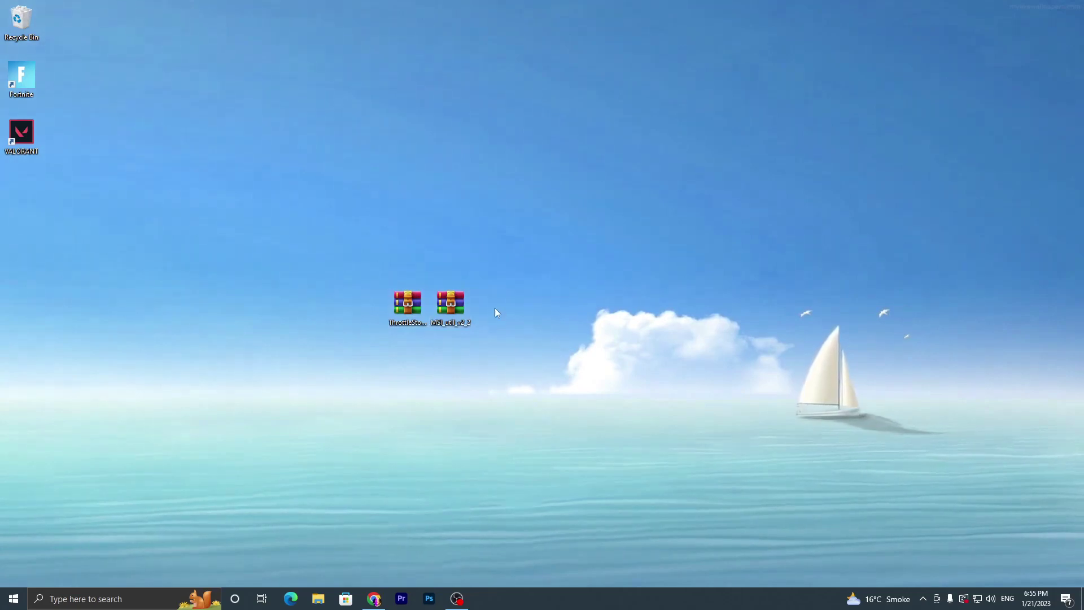
double_click(458, 301)
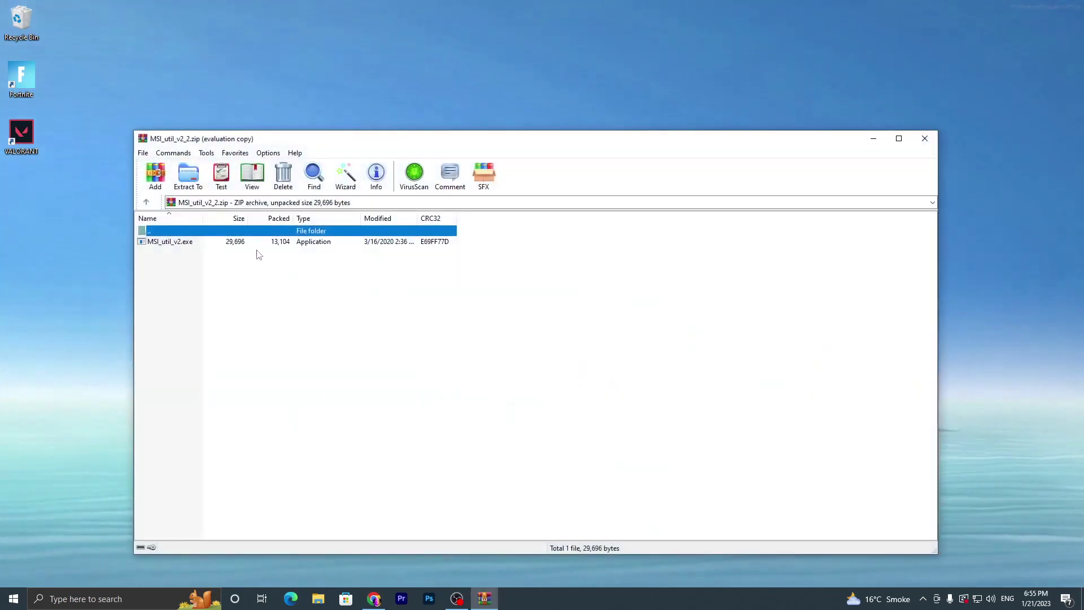
drag(347, 142, 685, 177)
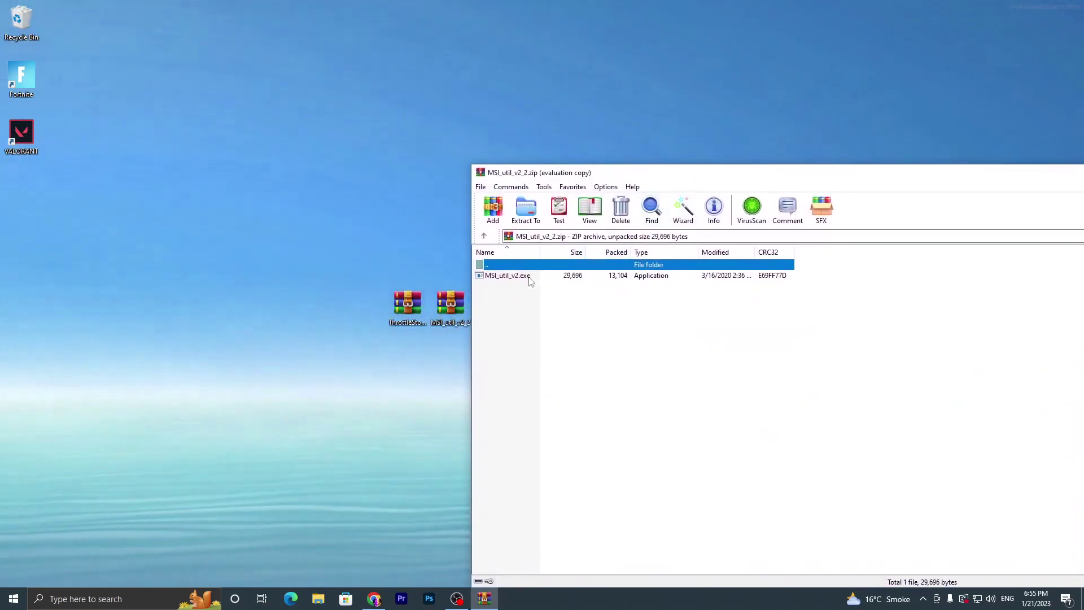
drag(508, 276, 447, 192)
drag(648, 176, 232, 183)
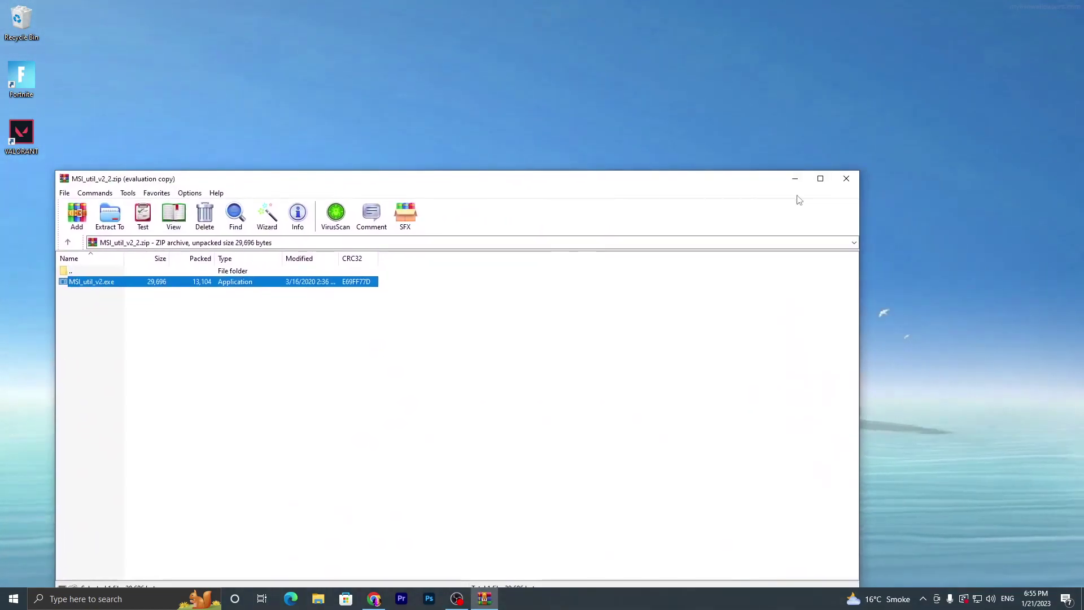
click(847, 180)
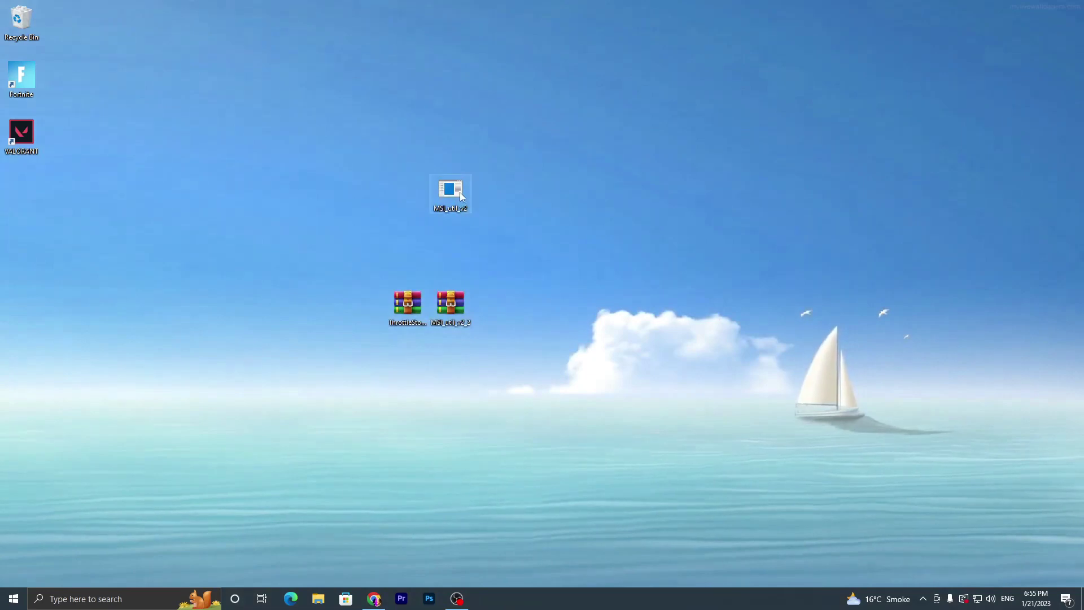
right_click(457, 190)
Run MSI_util_v2 as administrator and select the NVIDIA GeForce RTX 3070
click(480, 211)
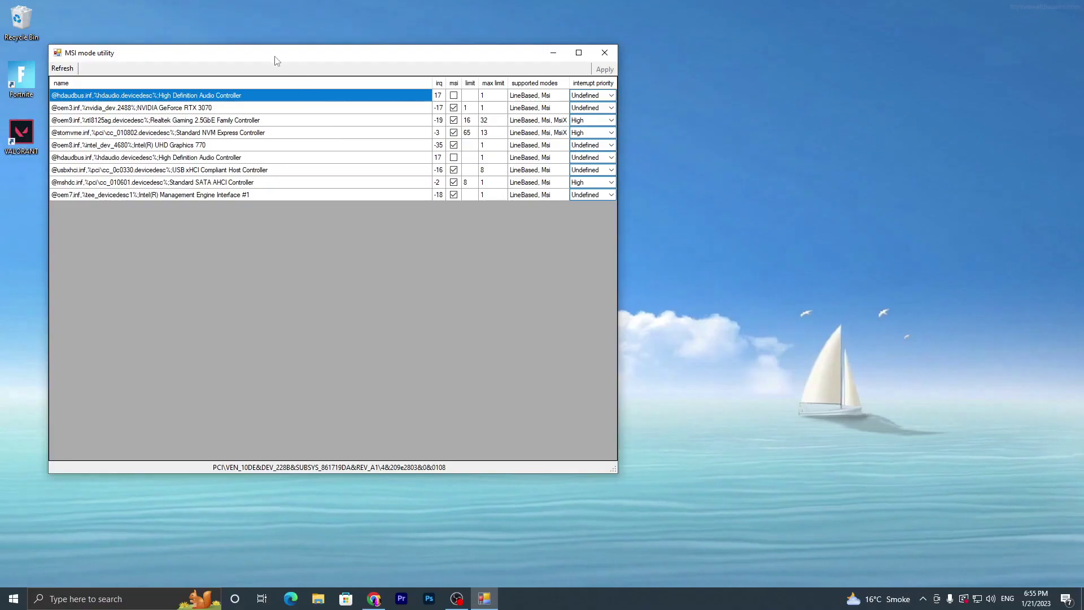
drag(259, 52, 444, 86)
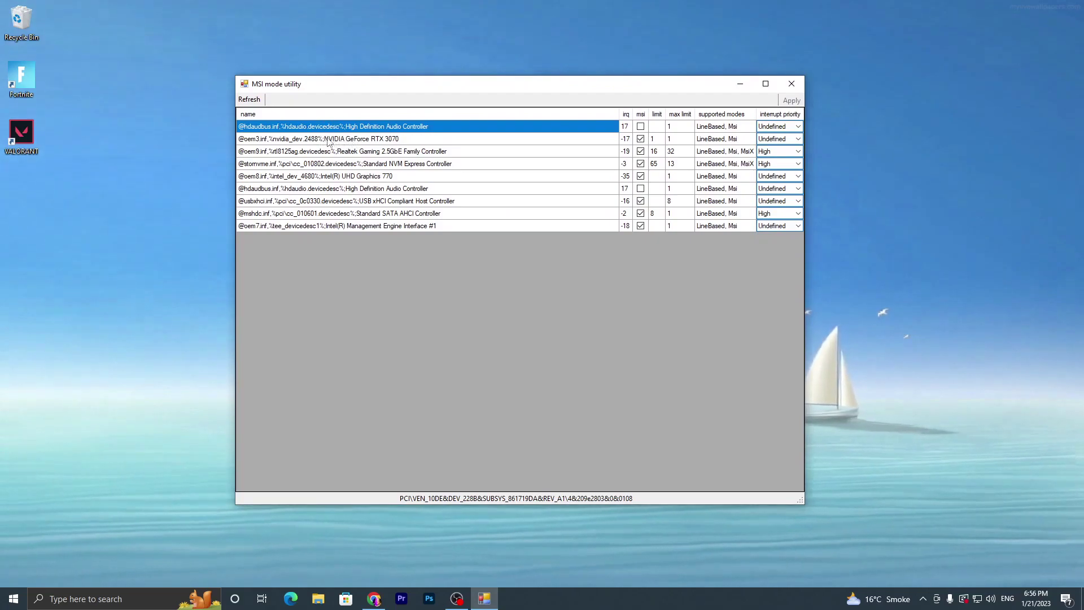
click(390, 140)
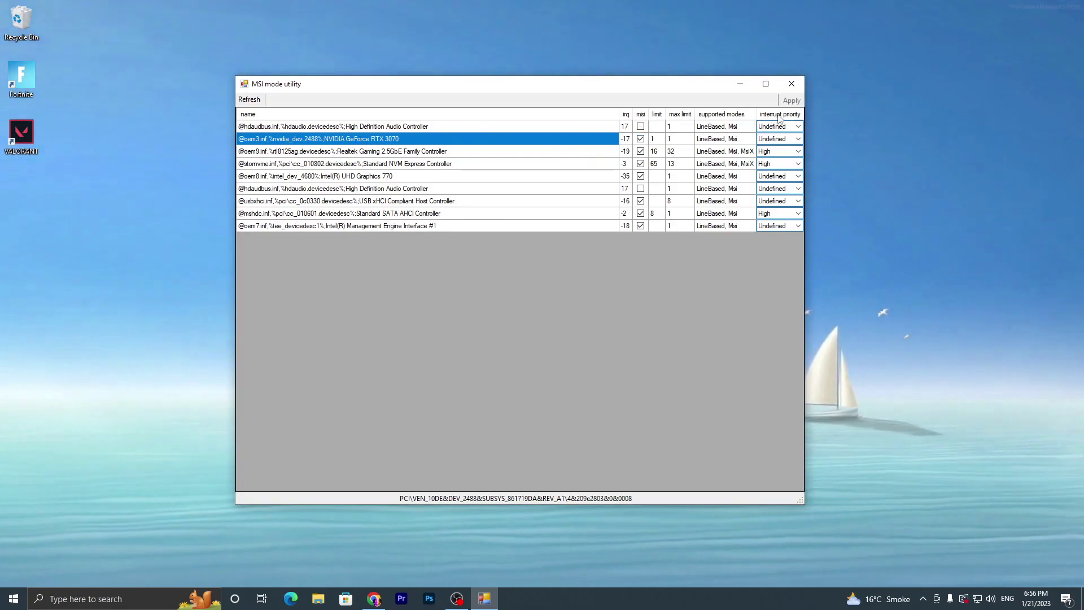
Set the RTX 3070 interrupt priority to High, apply it, and close the utility
click(799, 139)
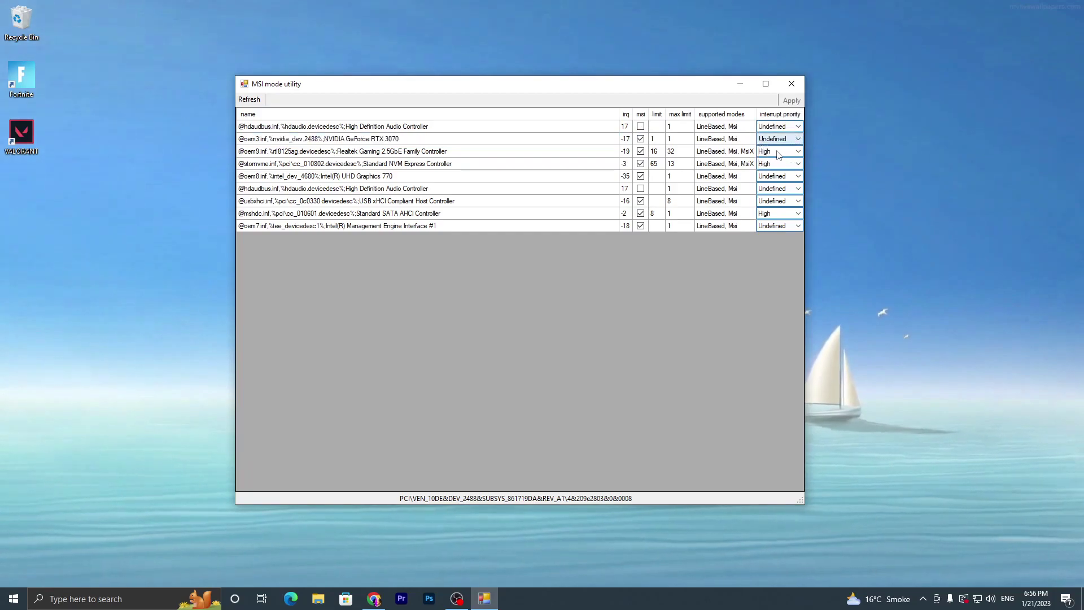
click(795, 141)
click(771, 174)
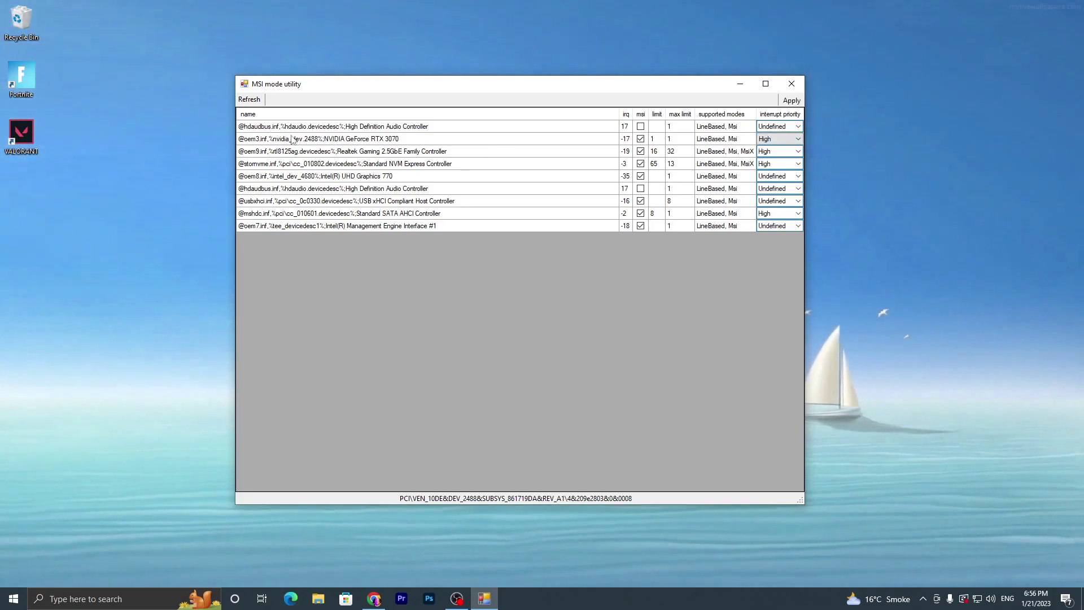
click(792, 100)
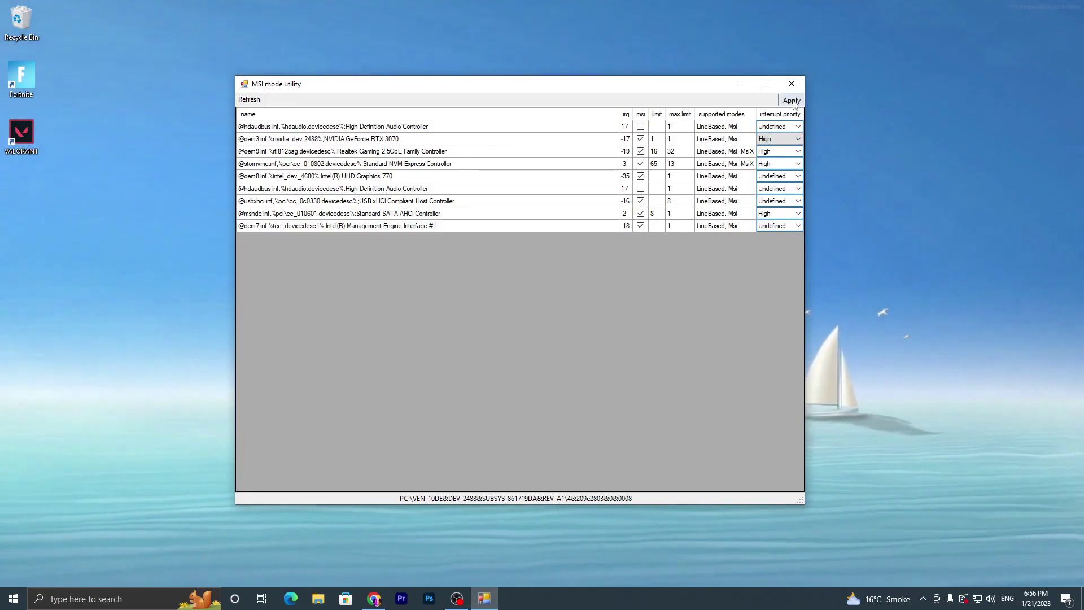
click(791, 84)
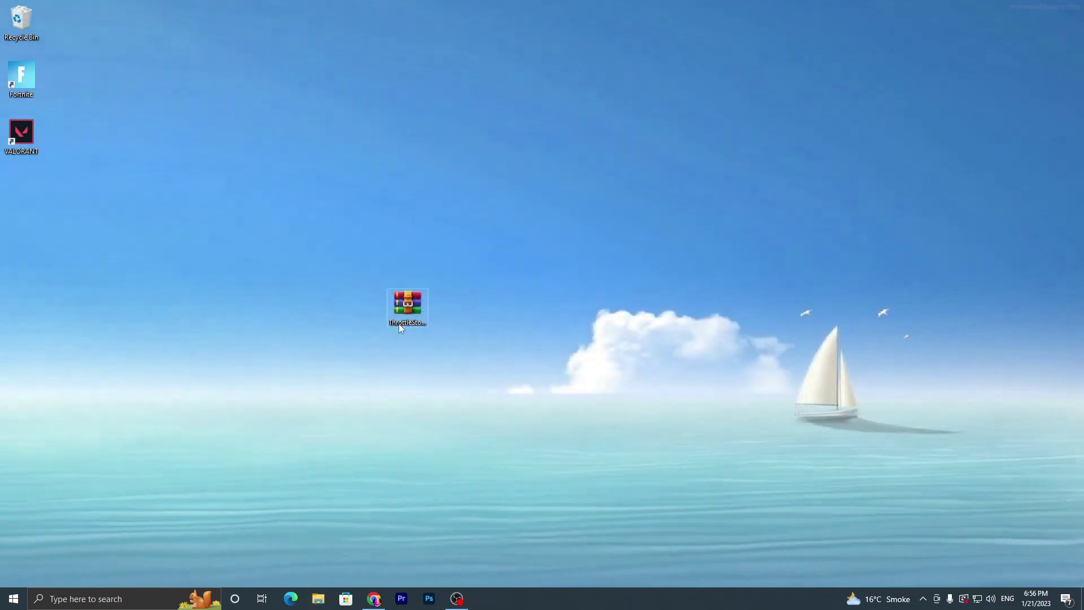
drag(400, 327, 488, 214)
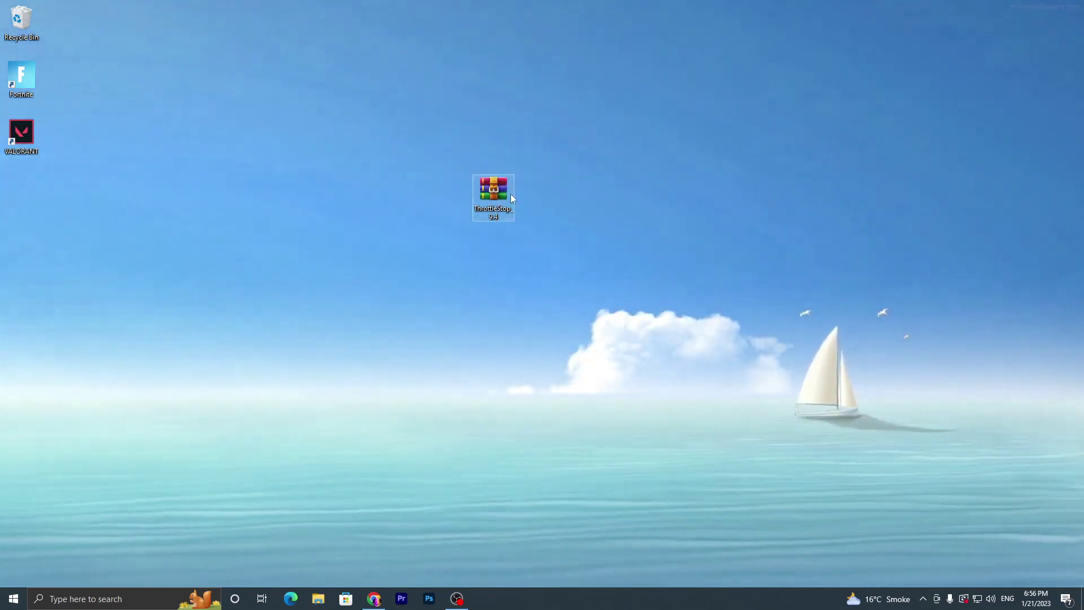
Extract ThrottleStop_9.4.zip into a ThrottleStop_9.4 folder and open that folder
double_click(494, 195)
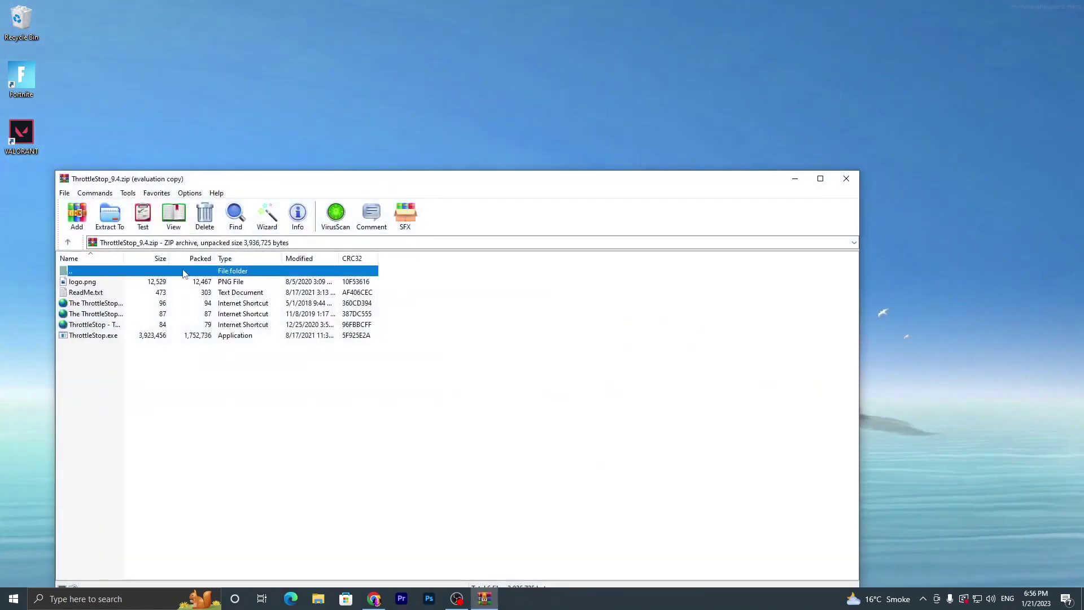
click(846, 178)
right_click(474, 187)
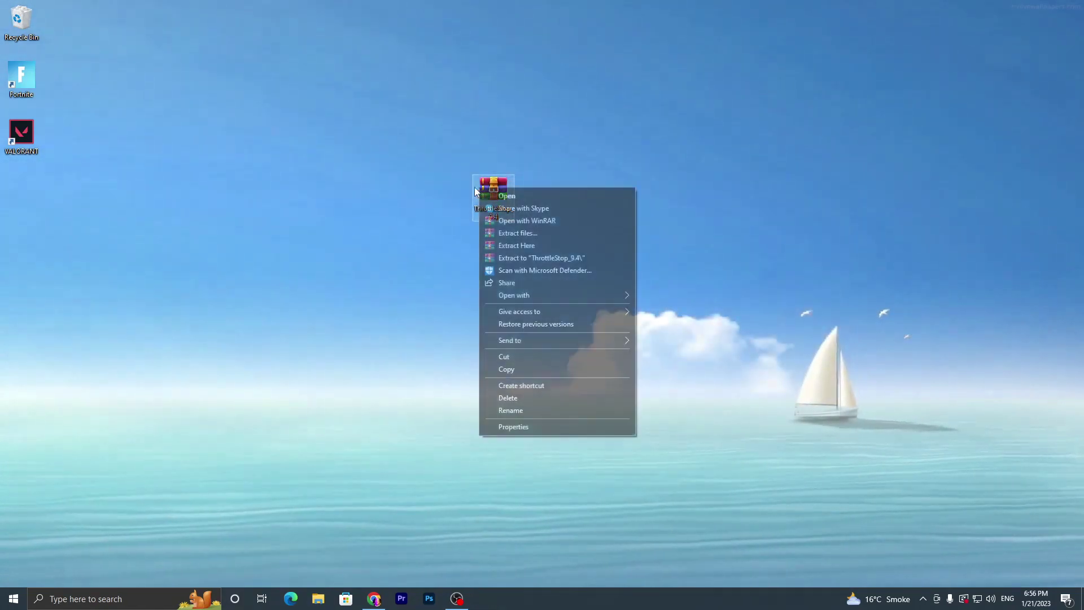
click(531, 259)
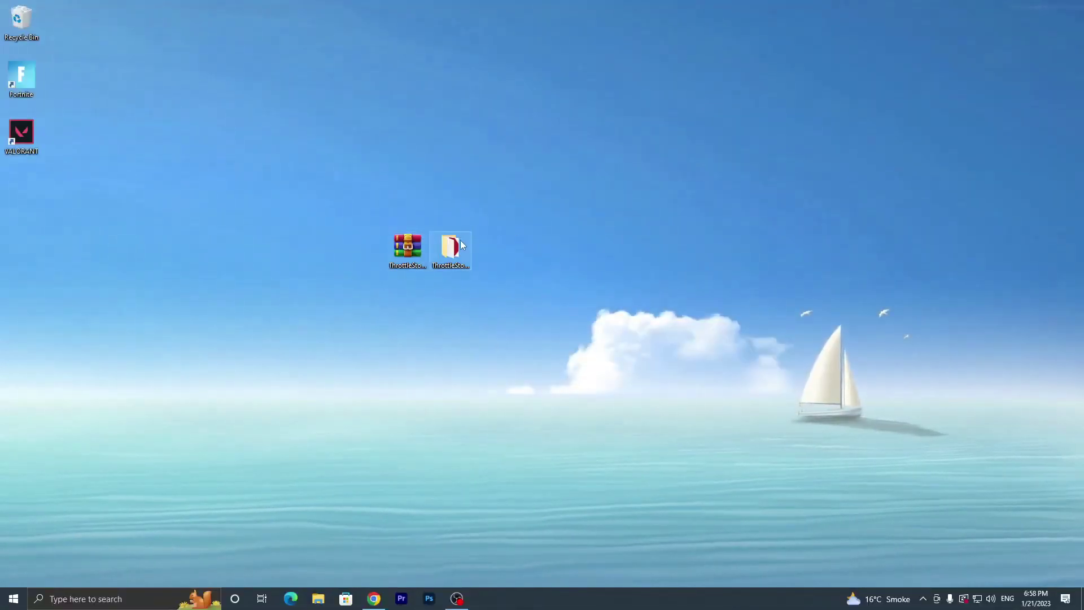
click(455, 248)
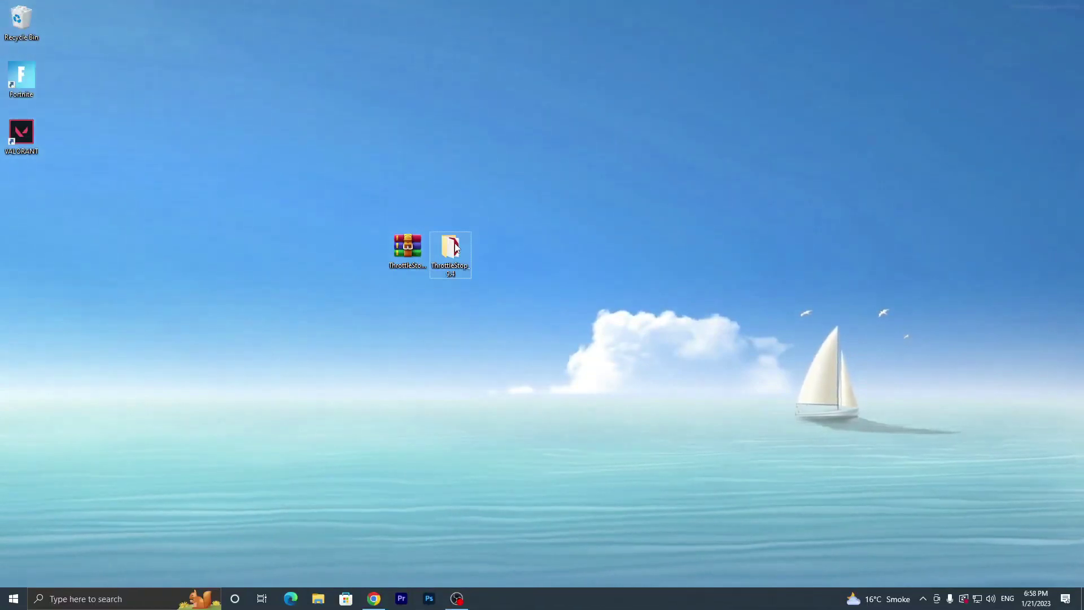
double_click(454, 246)
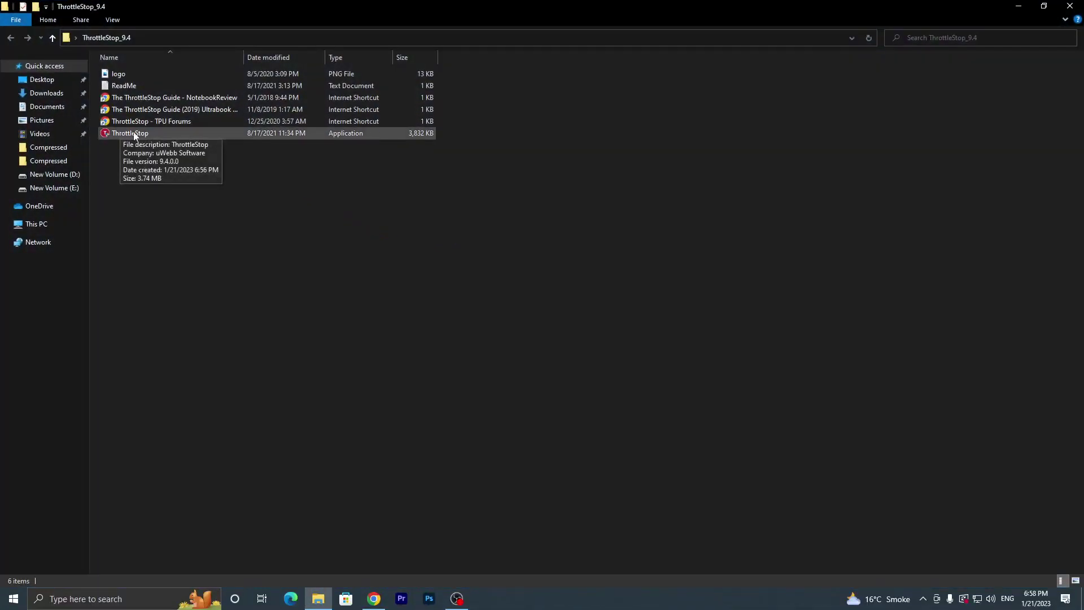
Launch ThrottleStop.exe with admin rights and accept its risk warning to show the Monitoring window
double_click(150, 132)
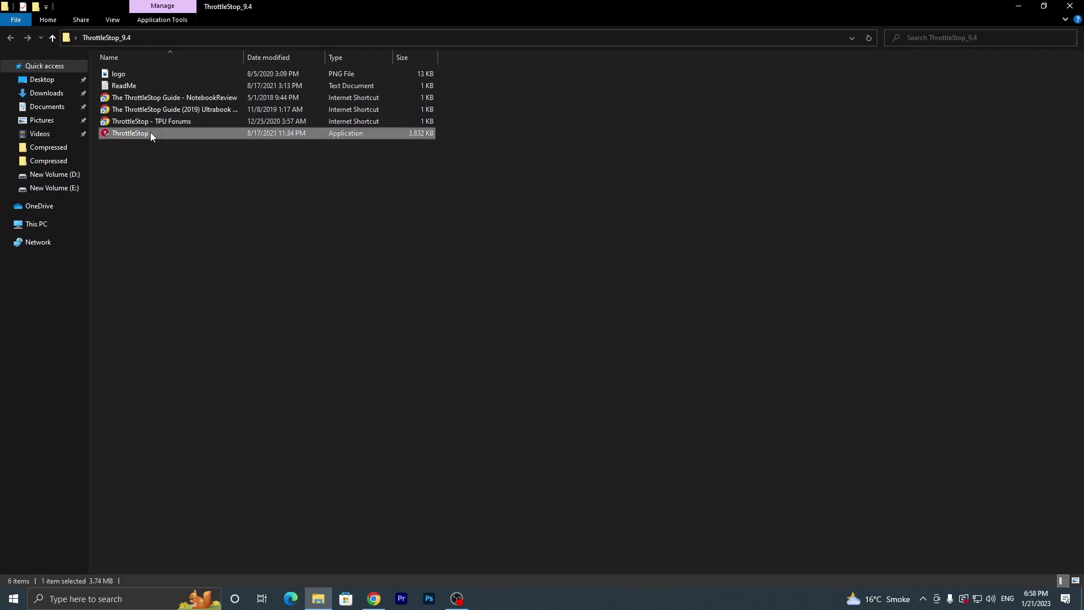
click(486, 392)
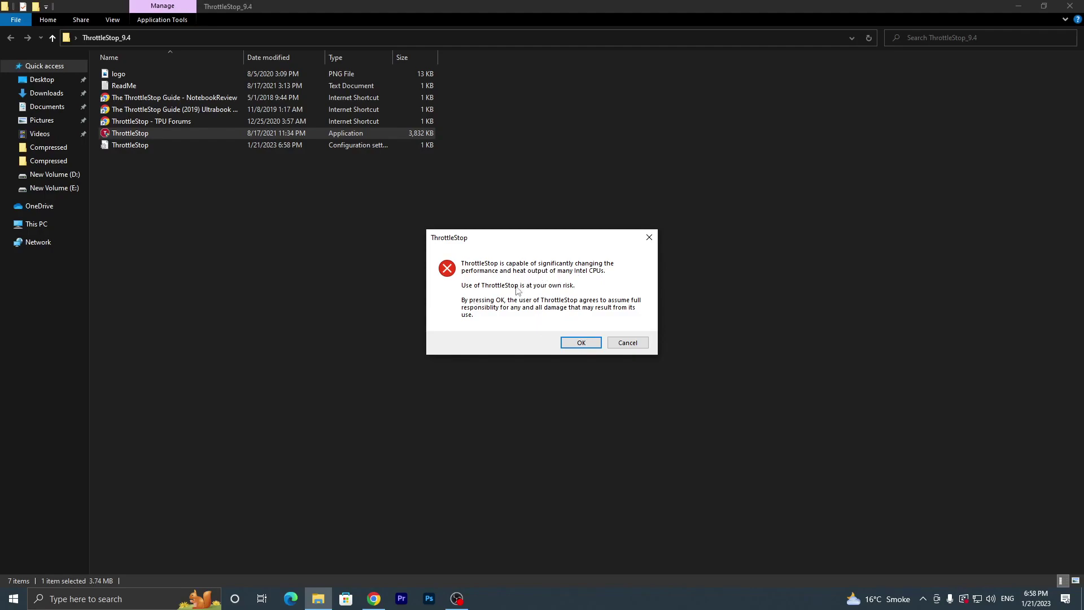
click(582, 342)
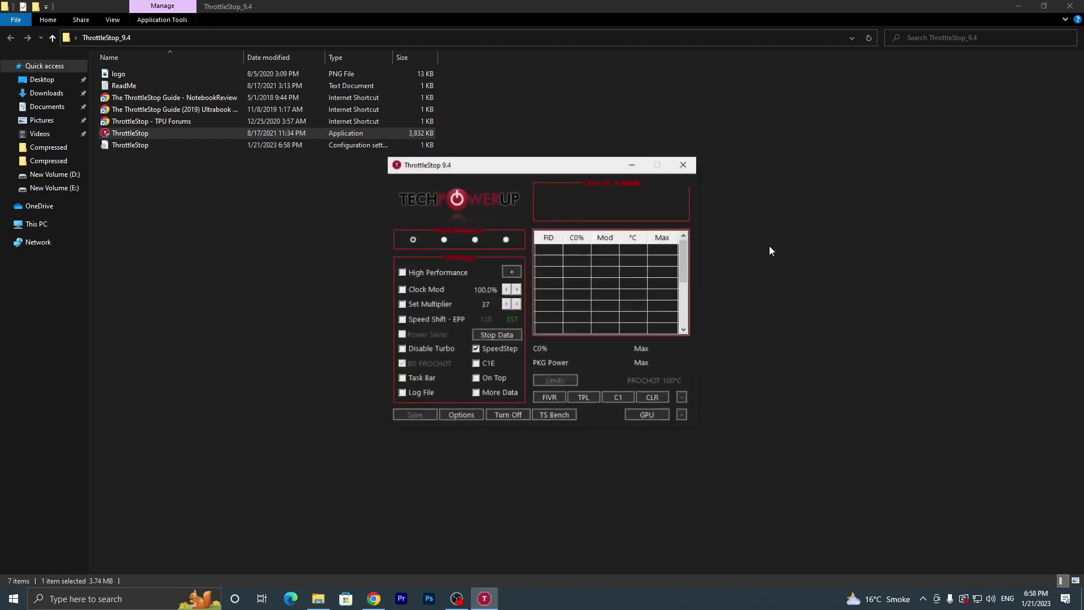
click(1018, 6)
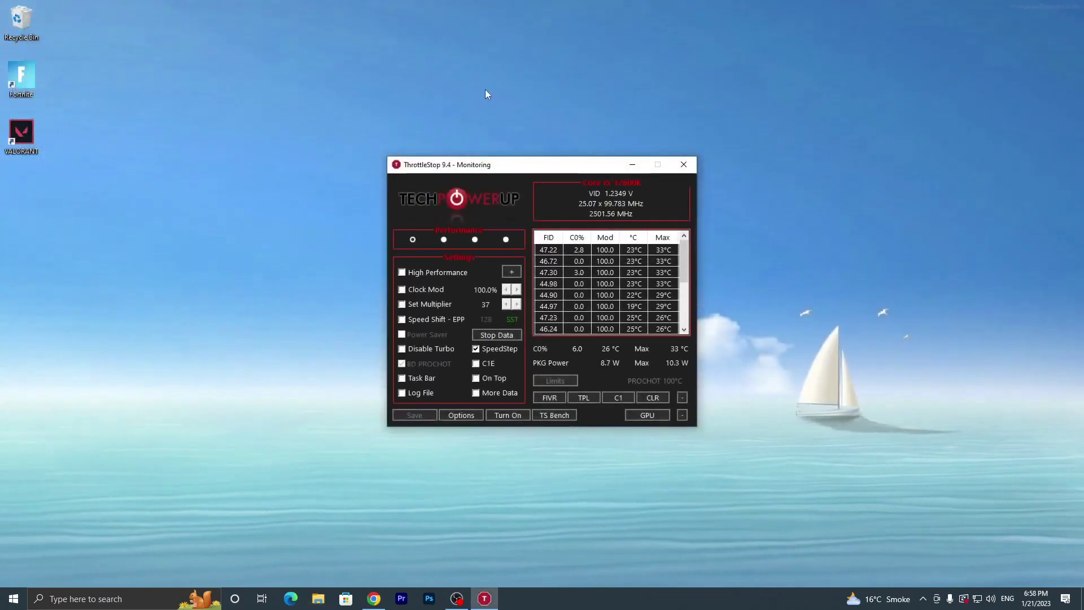
drag(444, 167, 553, 157)
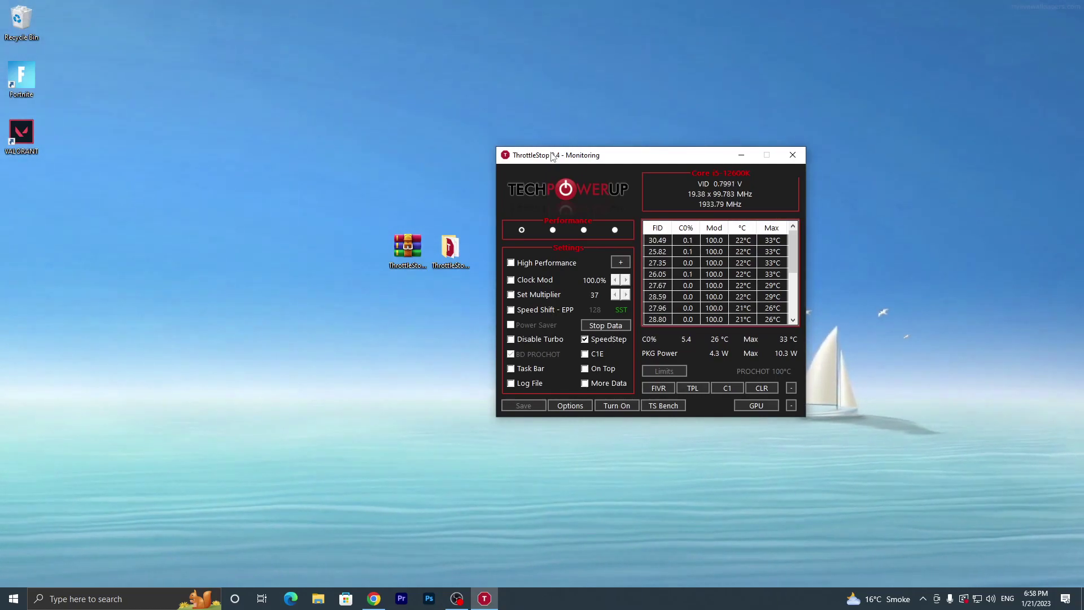
Enable High Performance with the High Performance plan on the Game profile, save, and close ThrottleStop
click(552, 230)
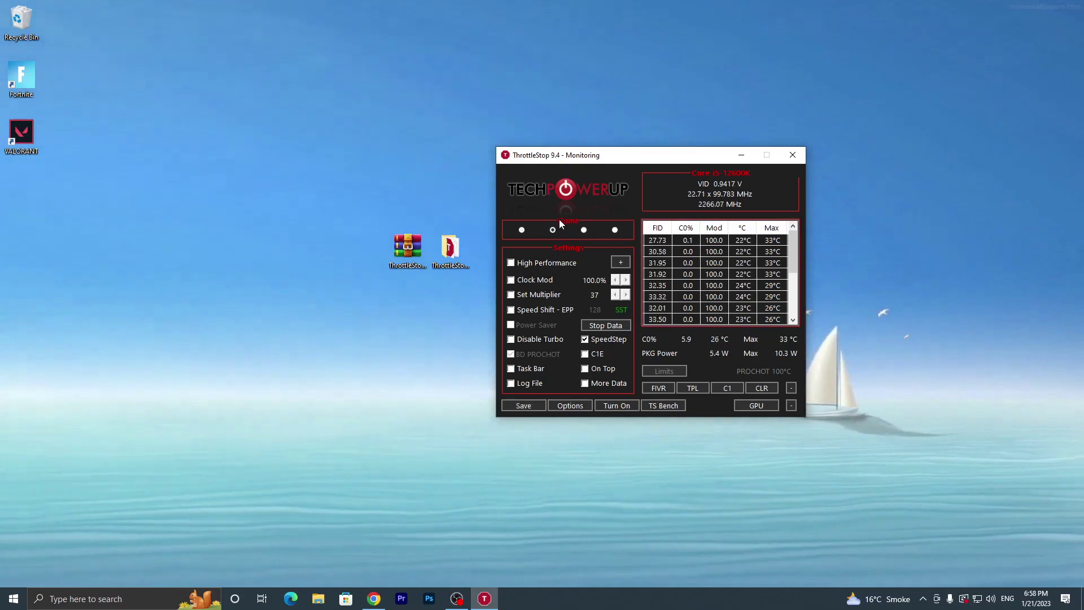
click(511, 262)
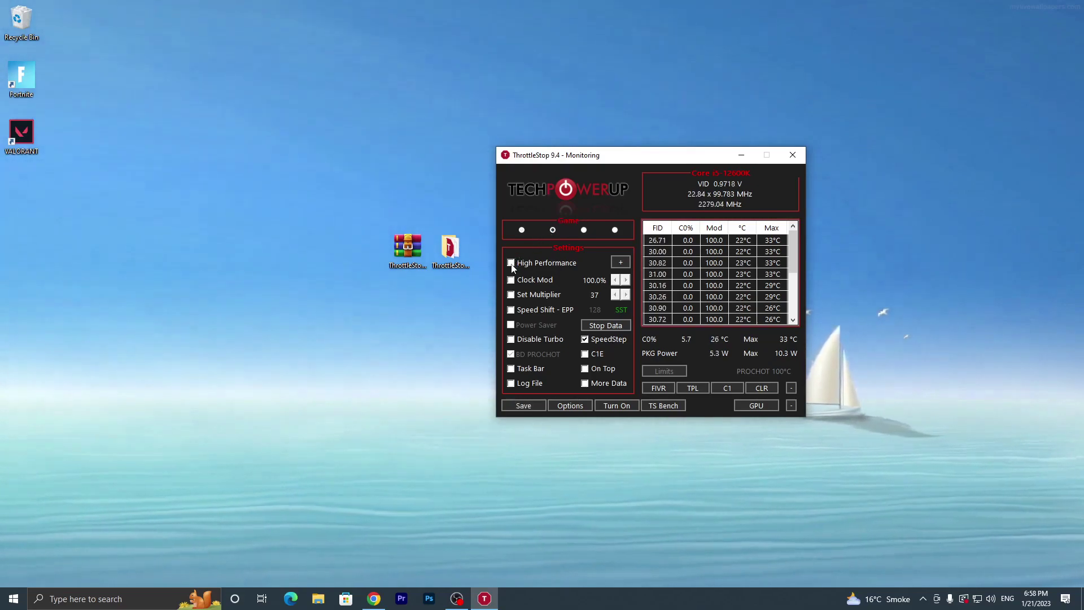
click(602, 264)
click(556, 274)
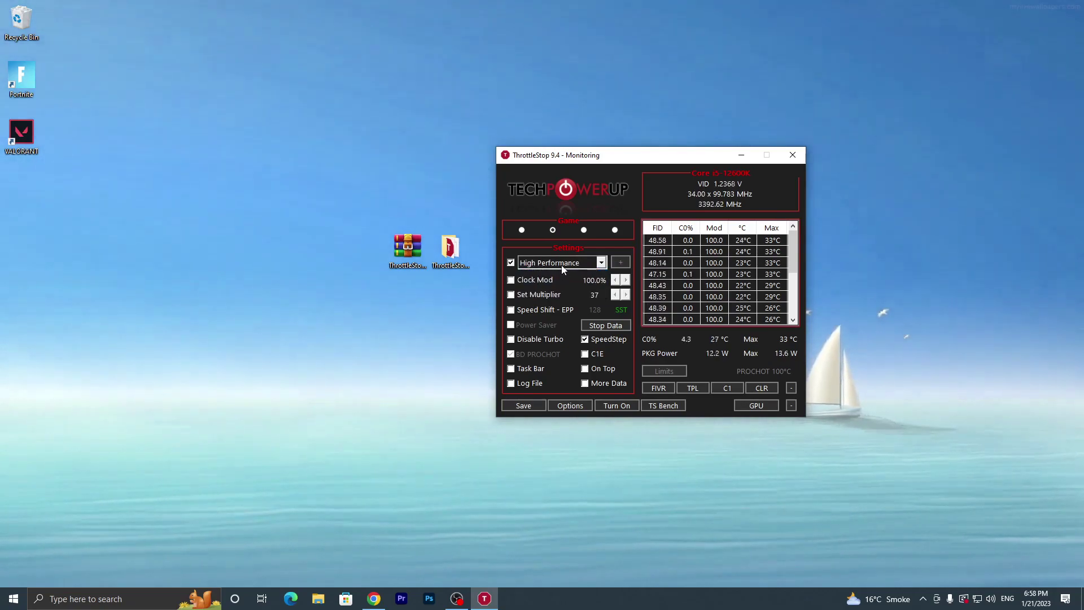
click(528, 407)
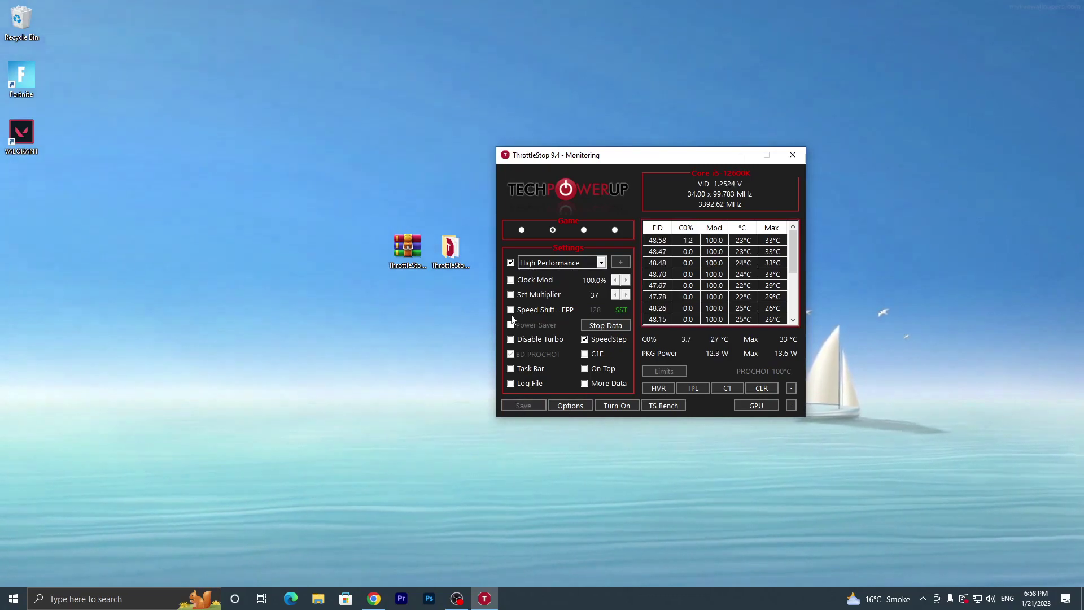
click(794, 155)
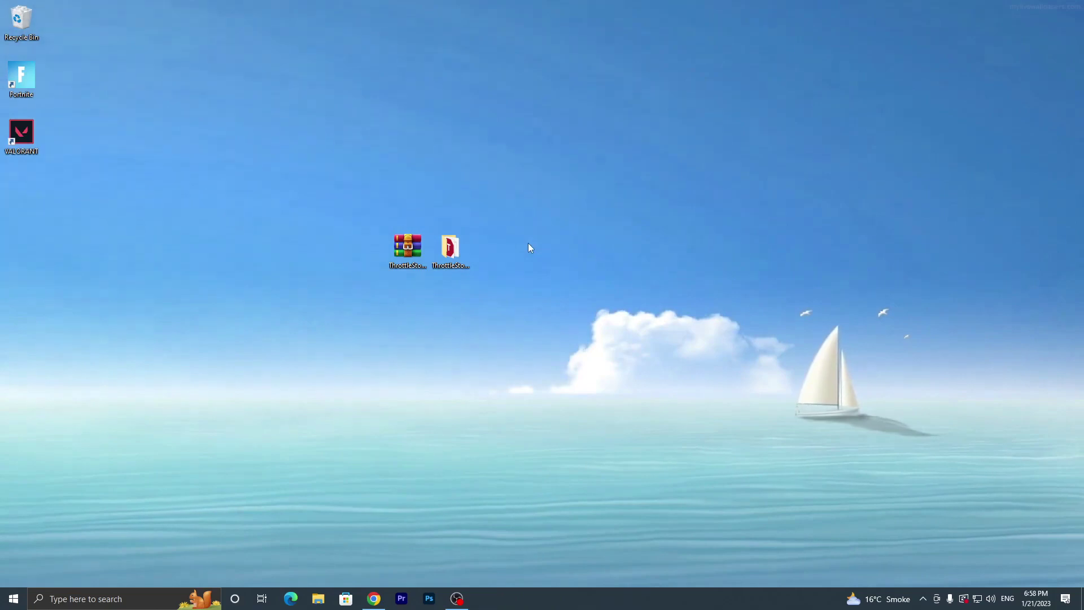
Search 'powe' to reach Power Options via Power & sleep settings, expand additional plans, and close Settings
click(72, 600)
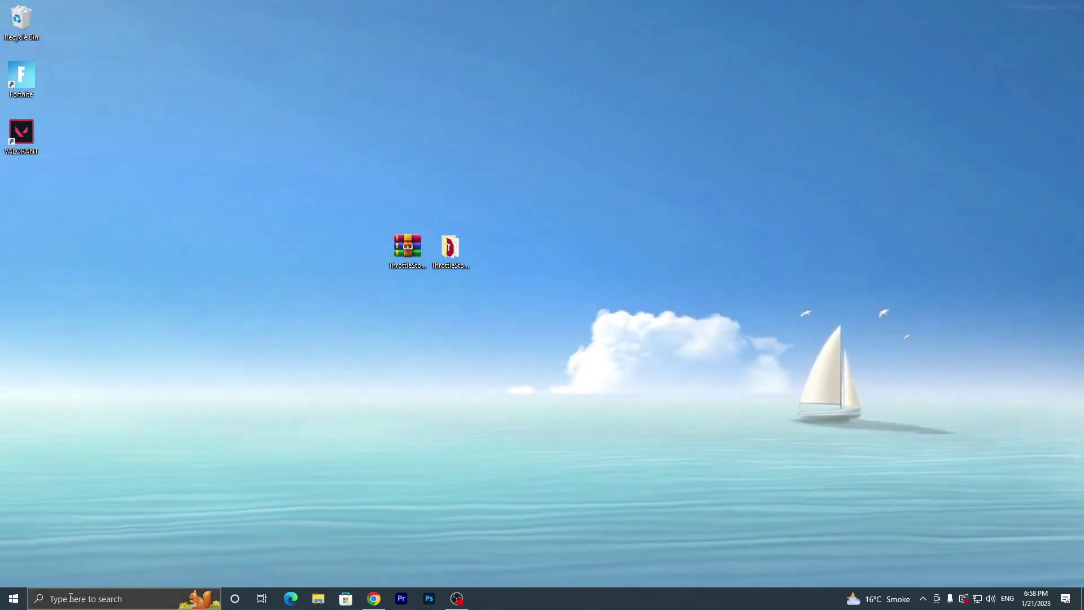
text(powe)
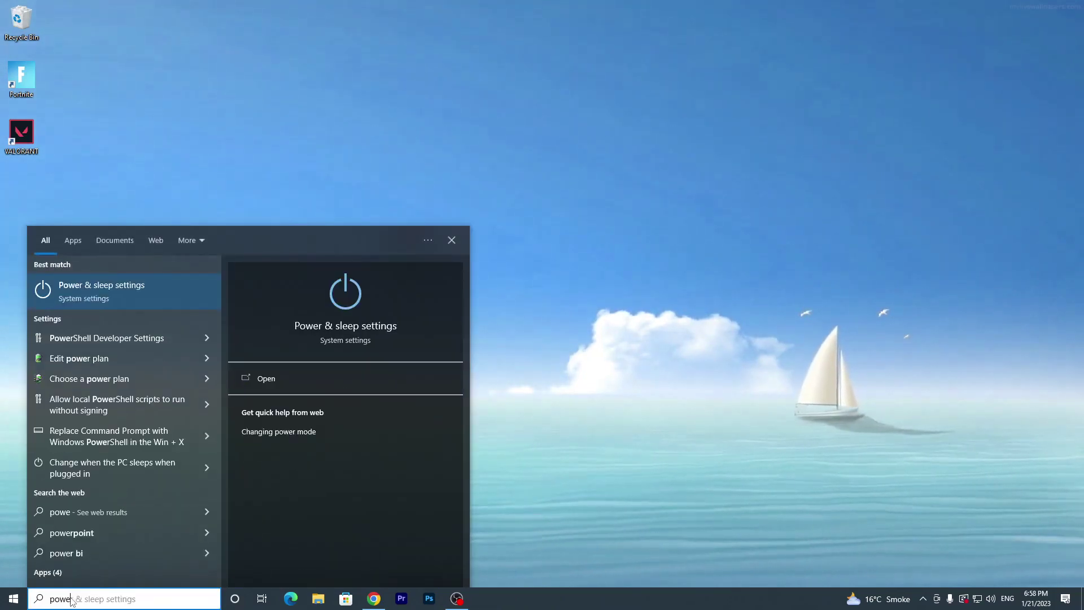
click(99, 295)
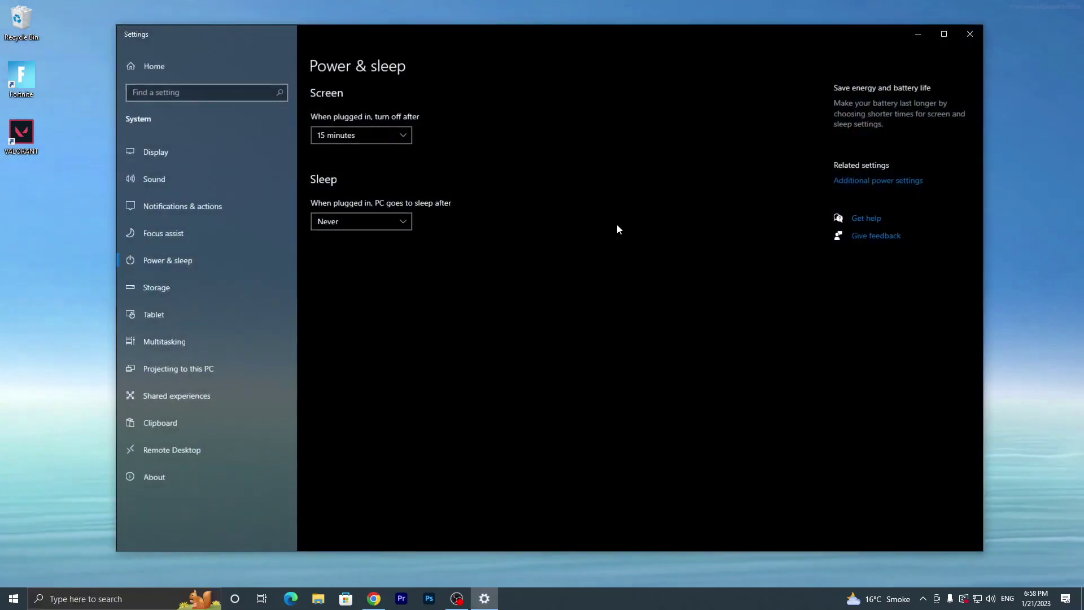
click(902, 182)
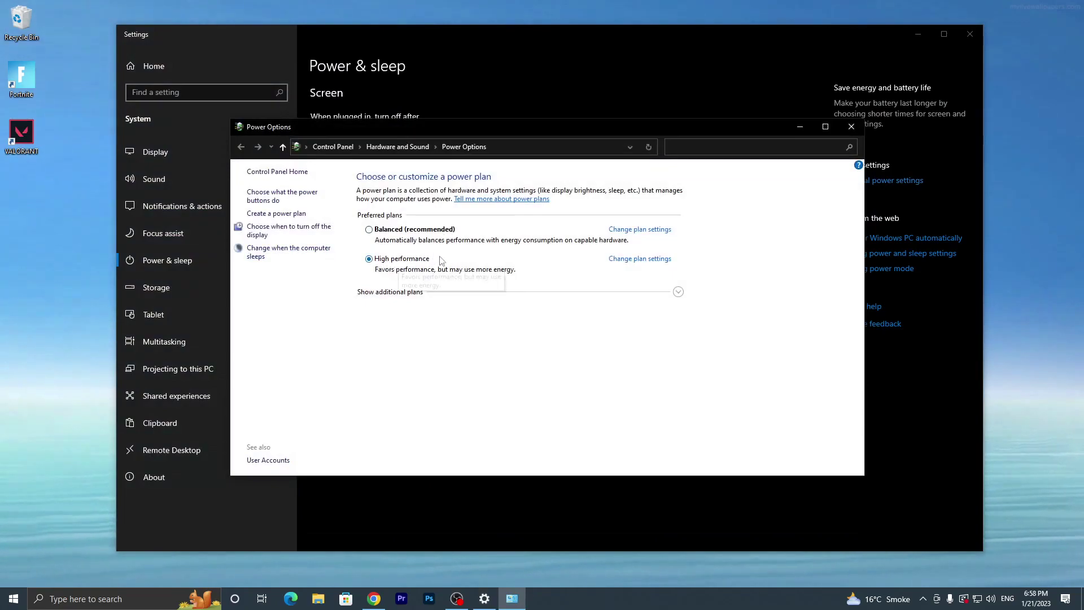
click(668, 296)
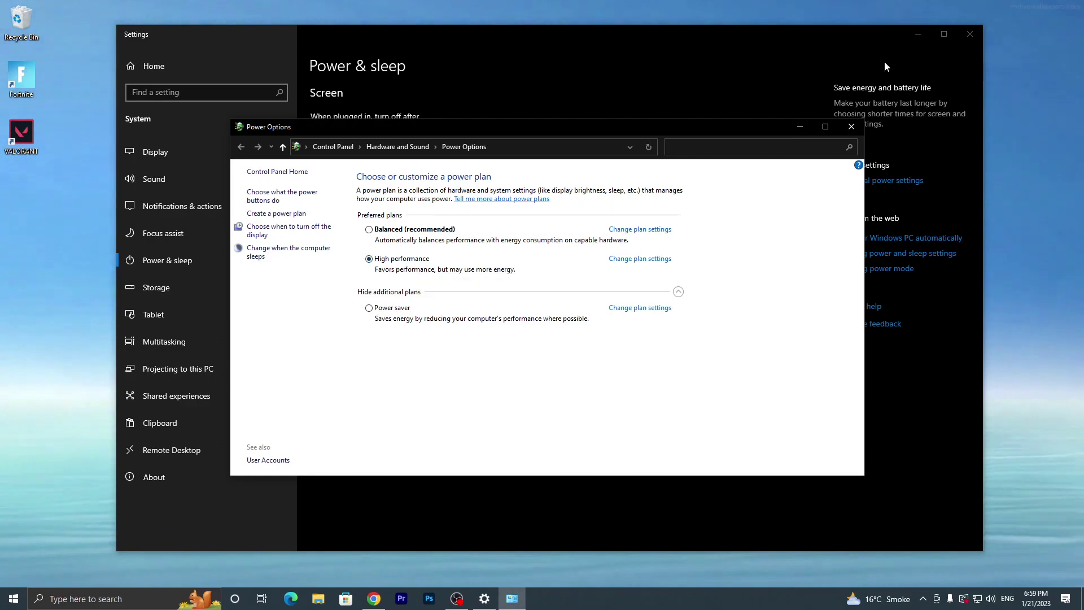
click(970, 34)
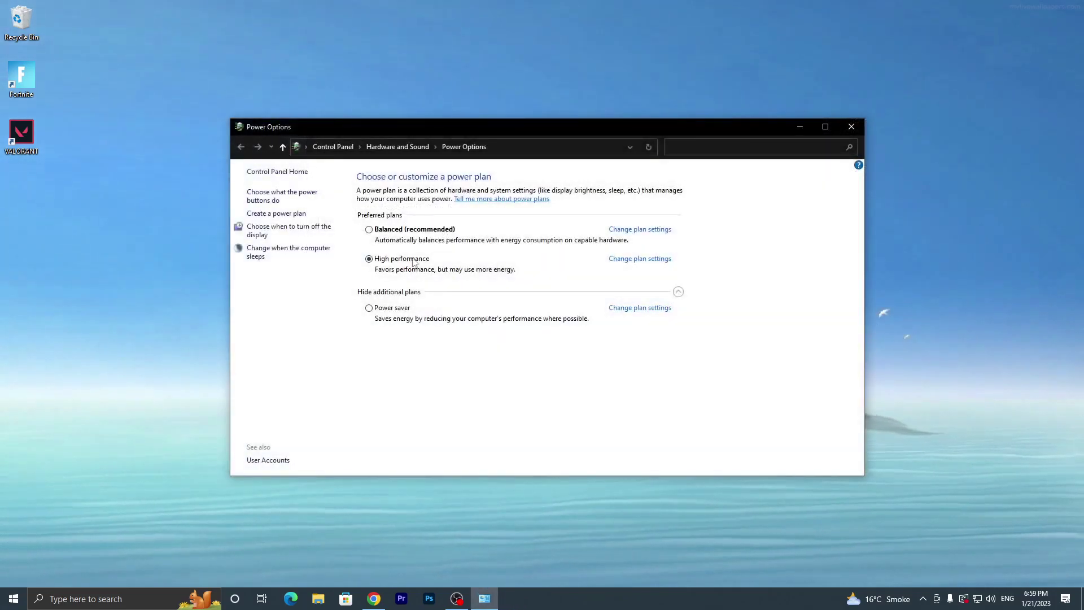
Search UptoPacks for 'park control', open the Park Control (Unlocked) article and follow its DOWNLOAD link
click(374, 599)
scroll(370, 187, up, 9)
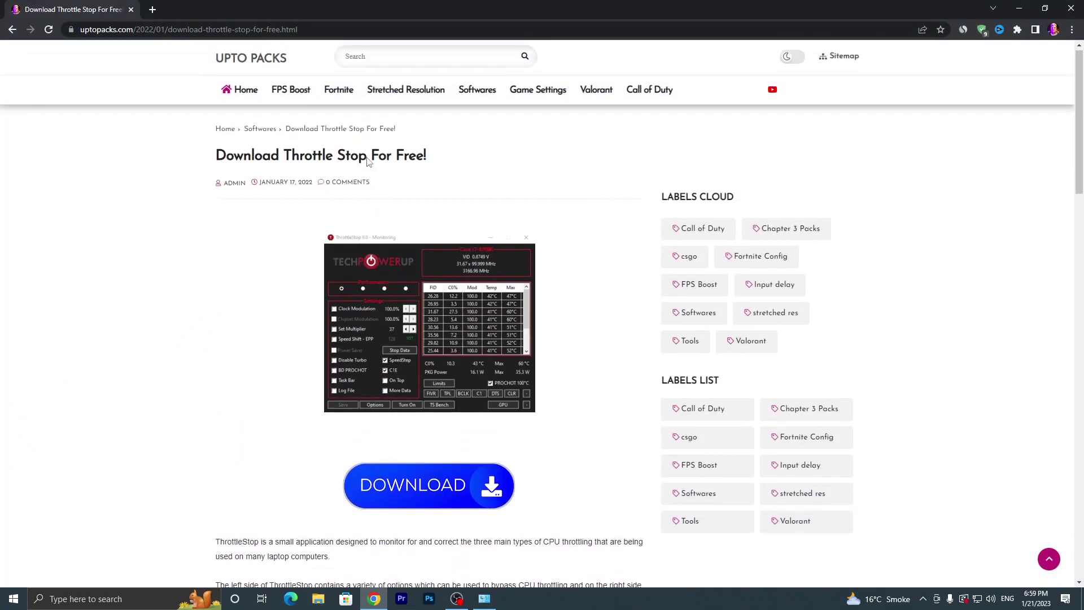
click(387, 66)
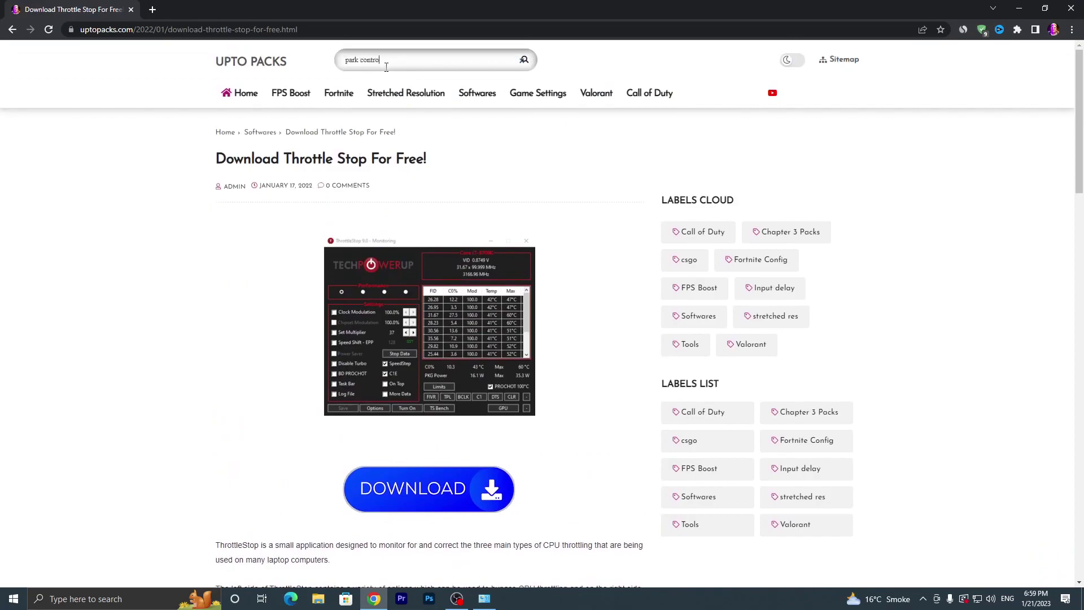
key(Return)
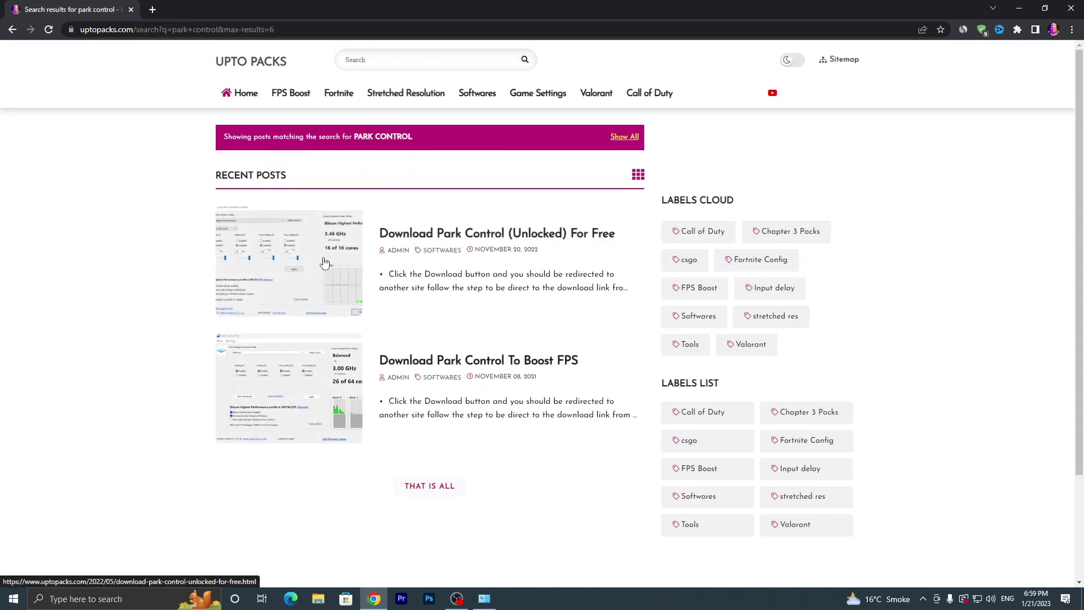
click(577, 238)
scroll(471, 271, down, 3)
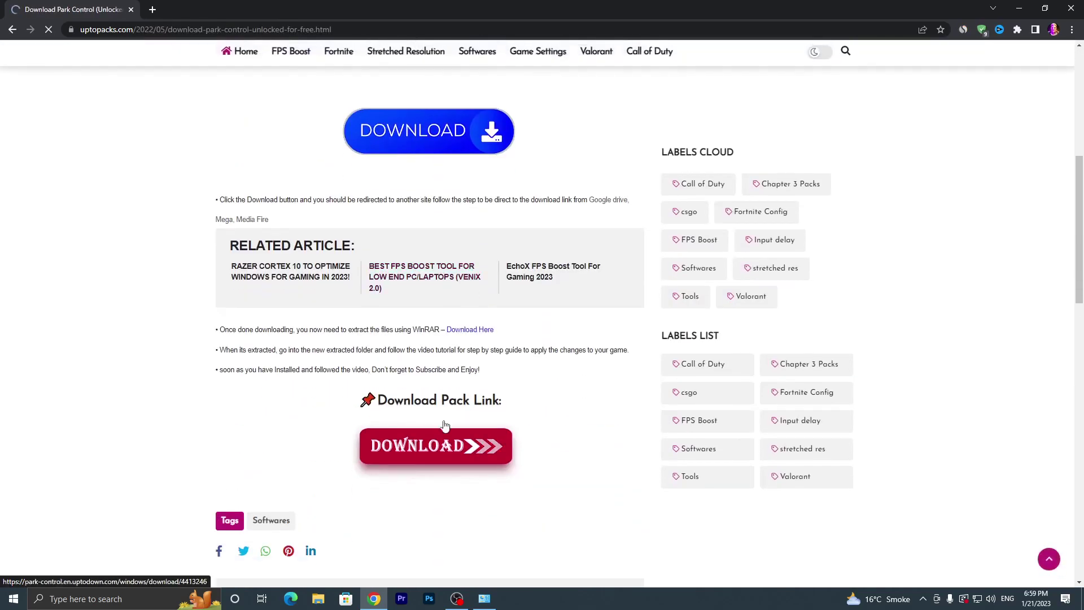
click(446, 444)
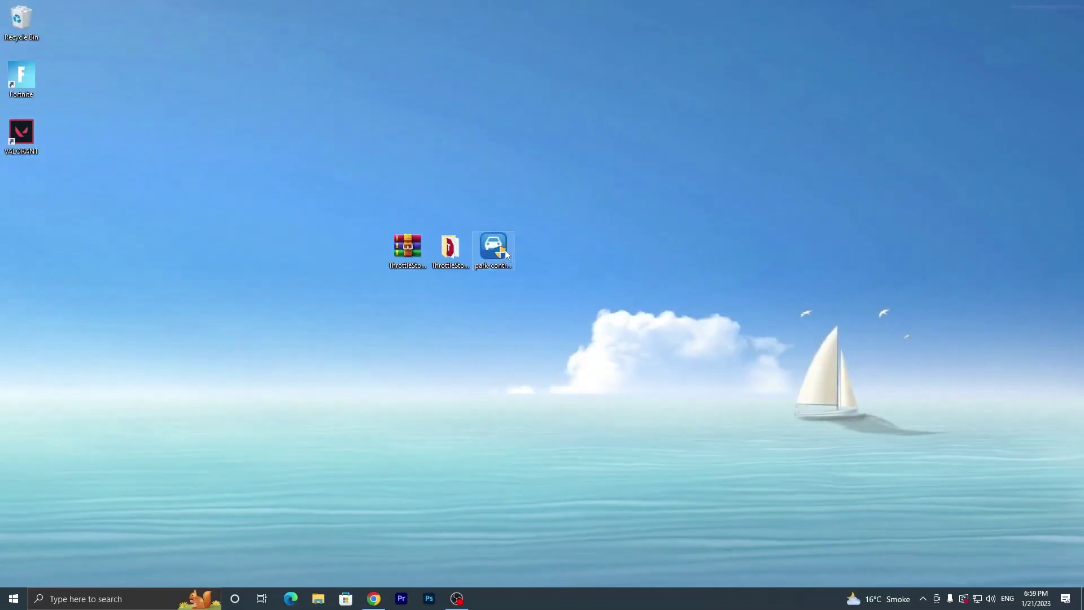
Install ParkControl with the default language and components, and let it launch
double_click(507, 254)
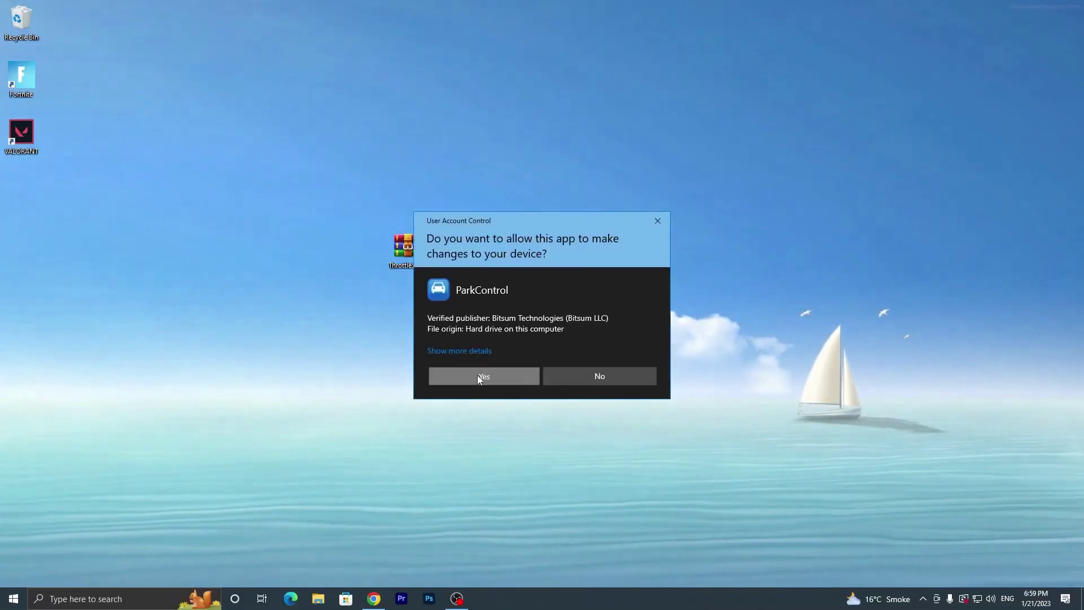
click(479, 376)
click(559, 324)
click(604, 389)
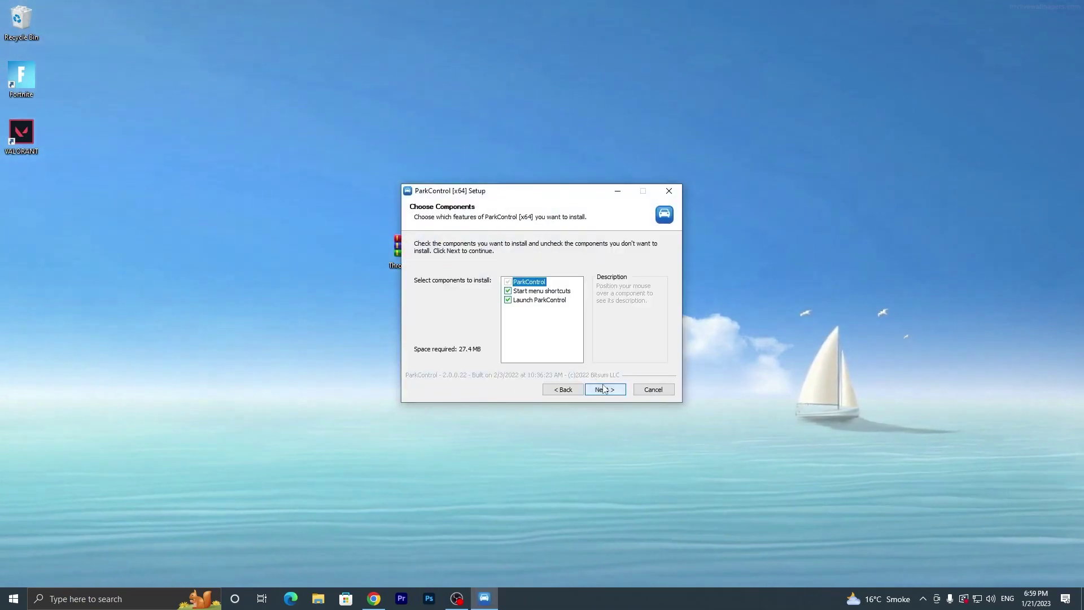
click(603, 389)
click(604, 389)
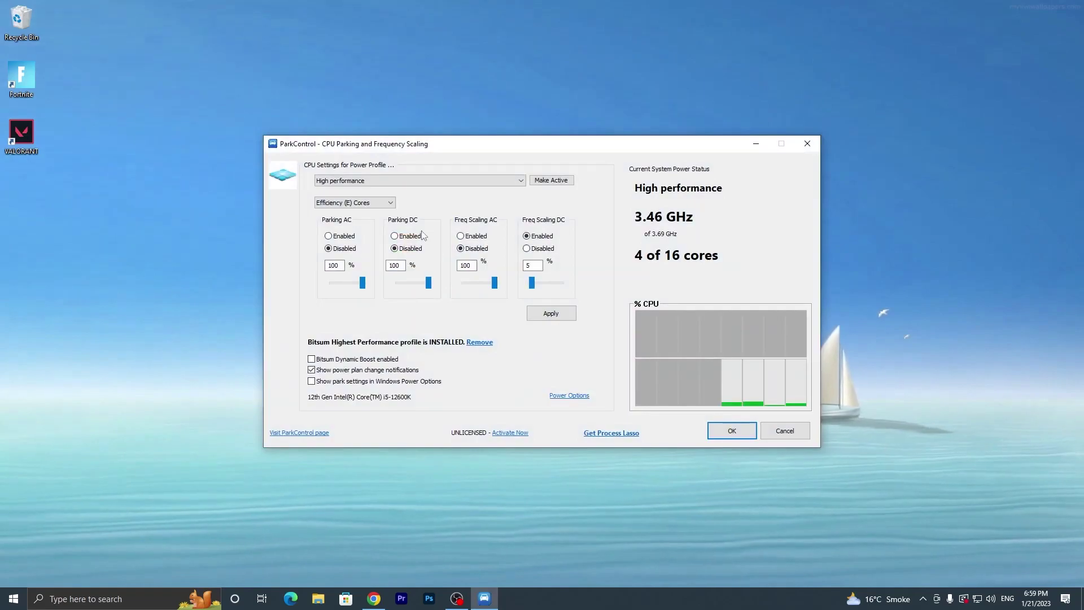
click(521, 181)
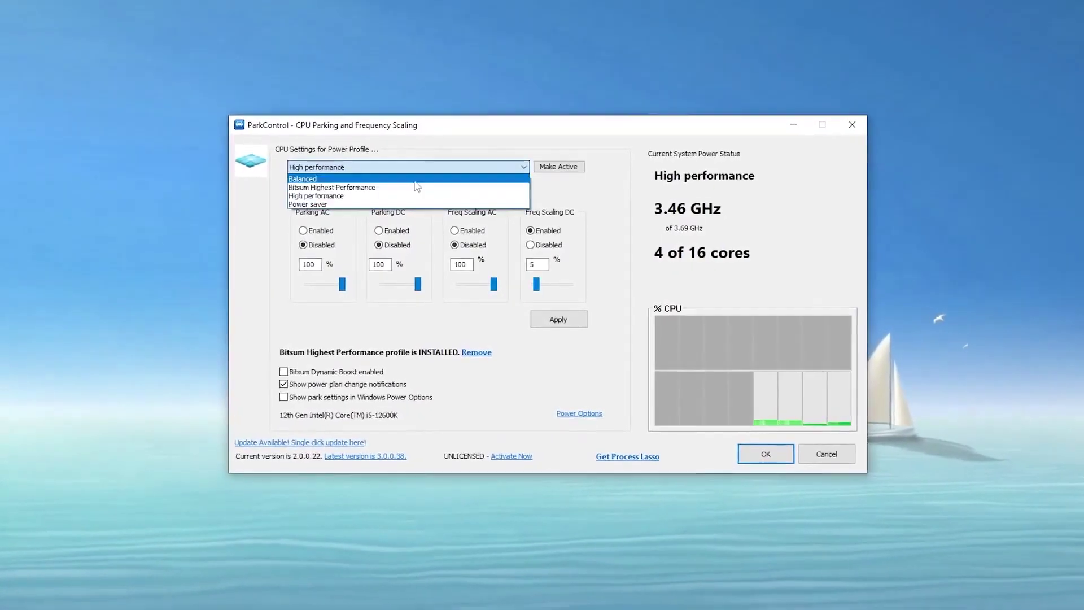
Activate Bitsum Highest Performance and disable P-core DC frequency scaling, applying the settings
click(310, 186)
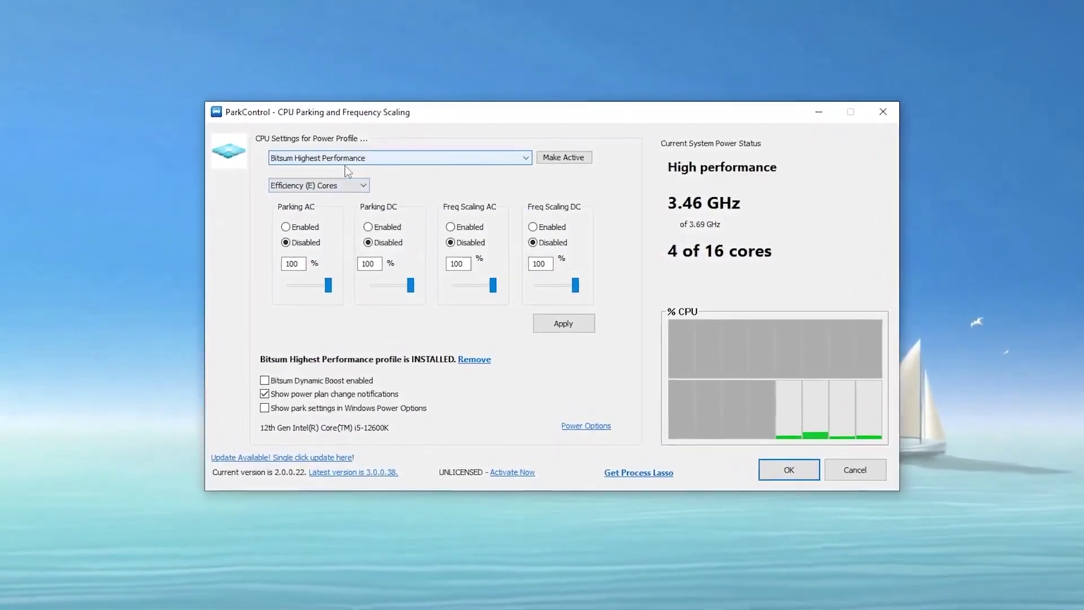
click(568, 156)
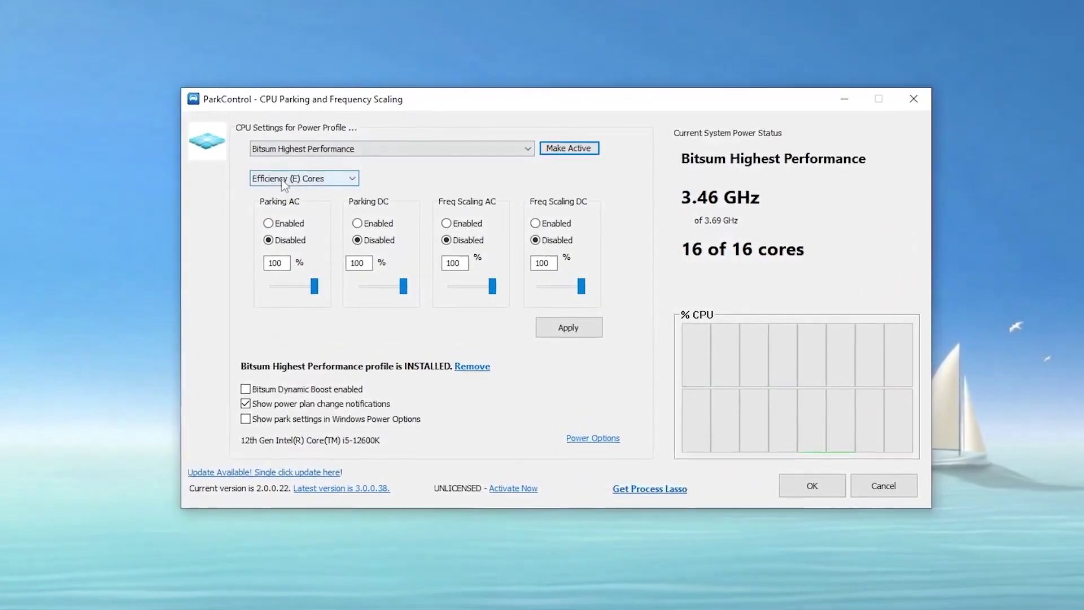
click(263, 178)
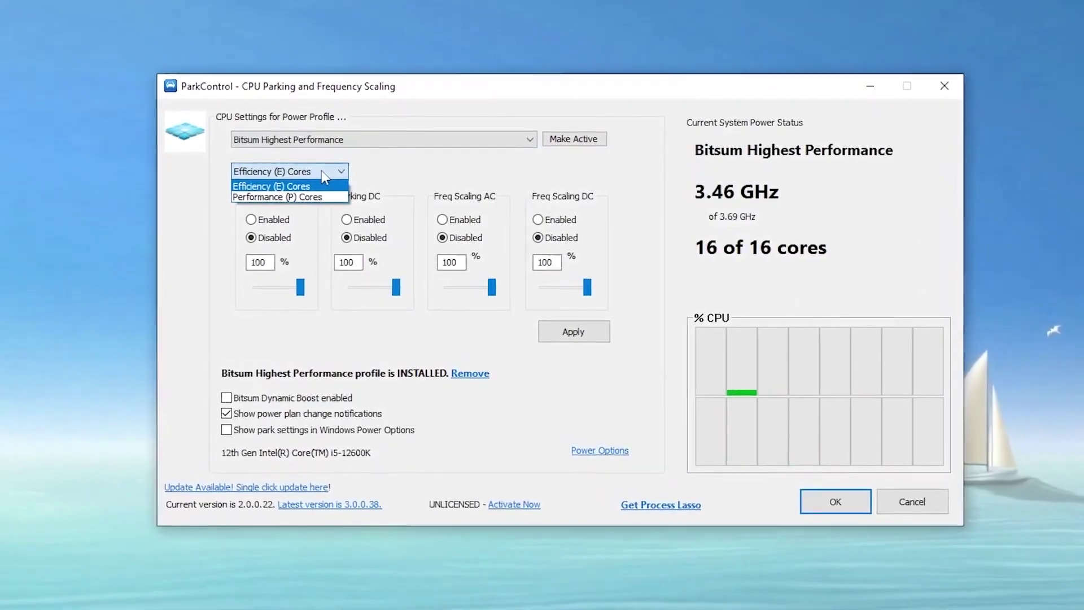
click(279, 196)
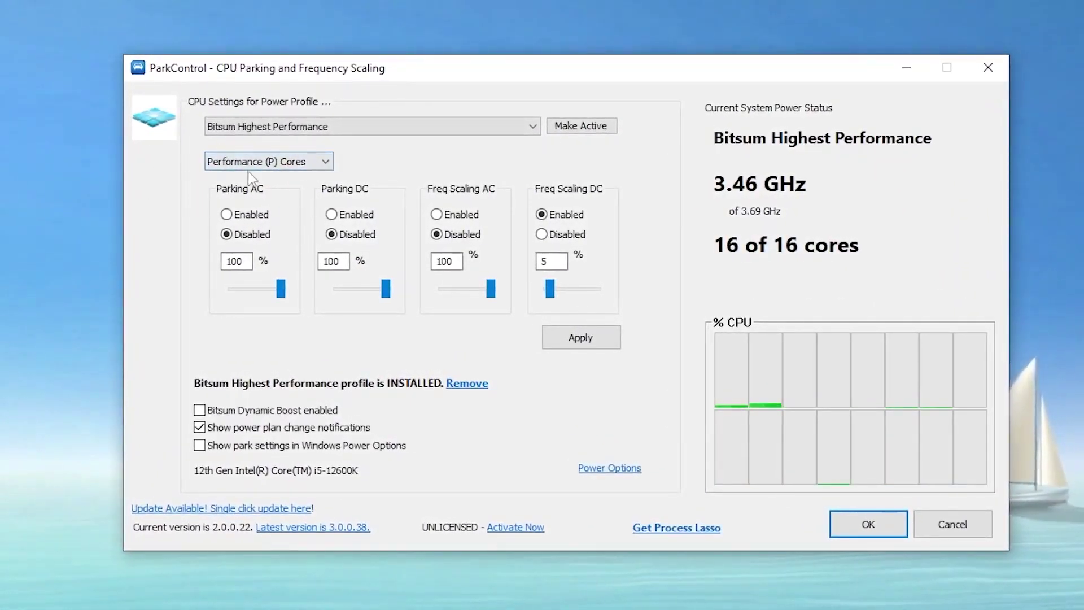
click(541, 234)
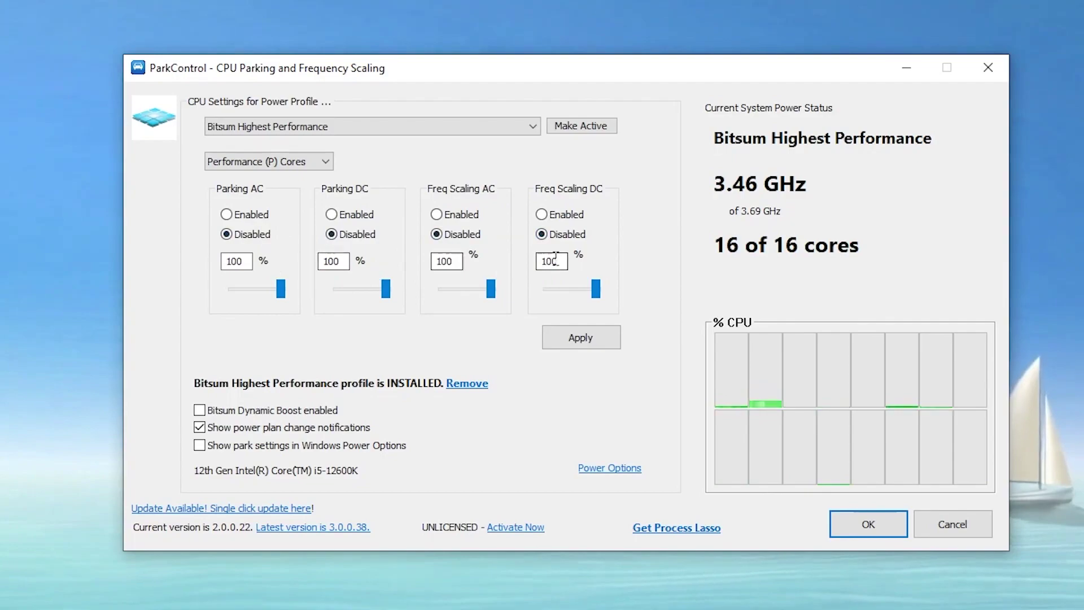
click(587, 342)
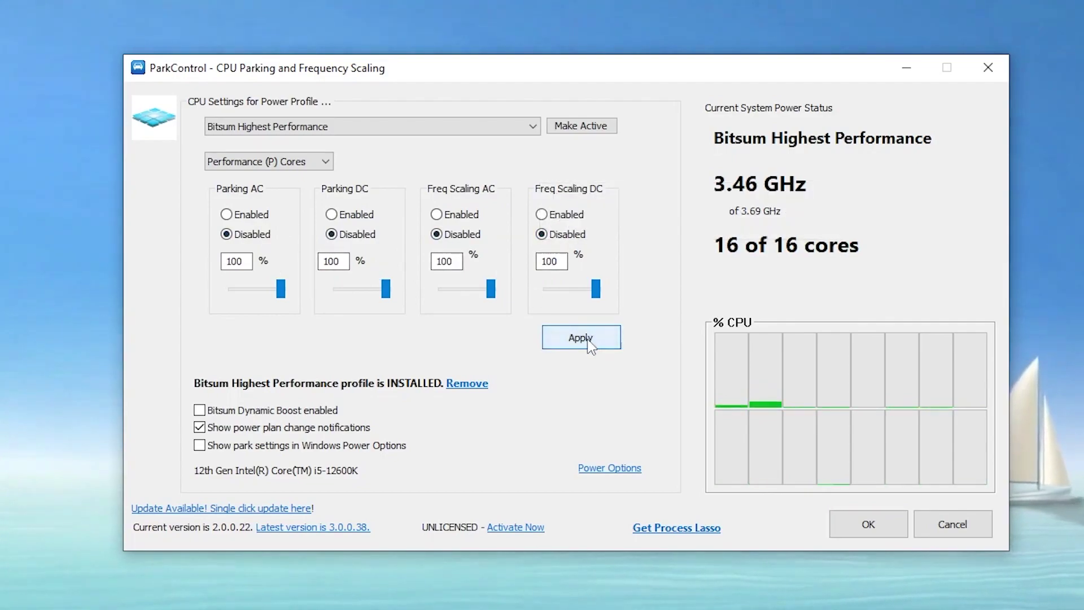
click(586, 131)
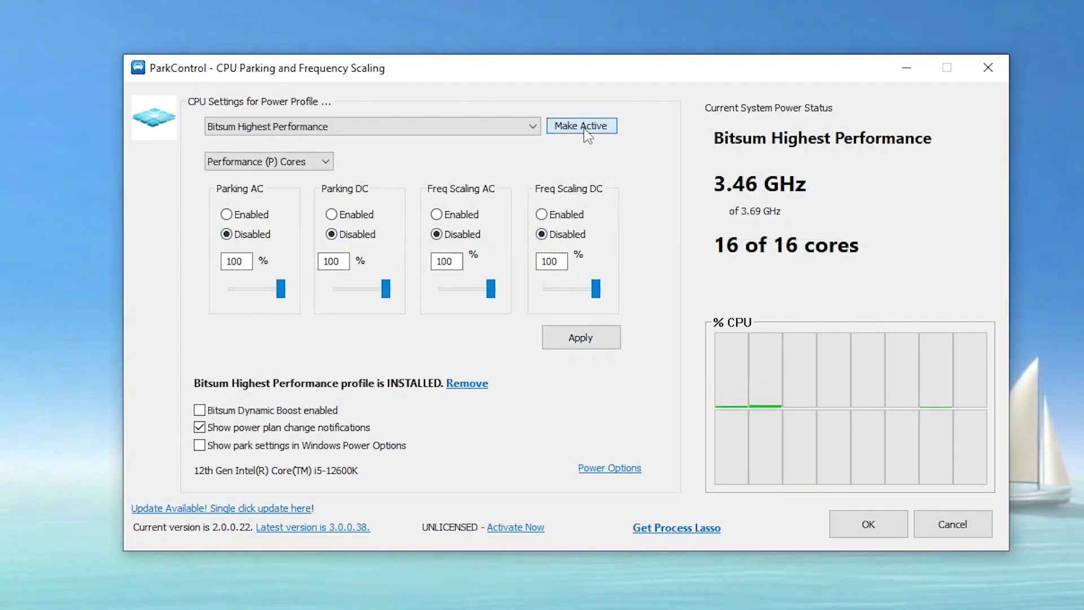
click(593, 338)
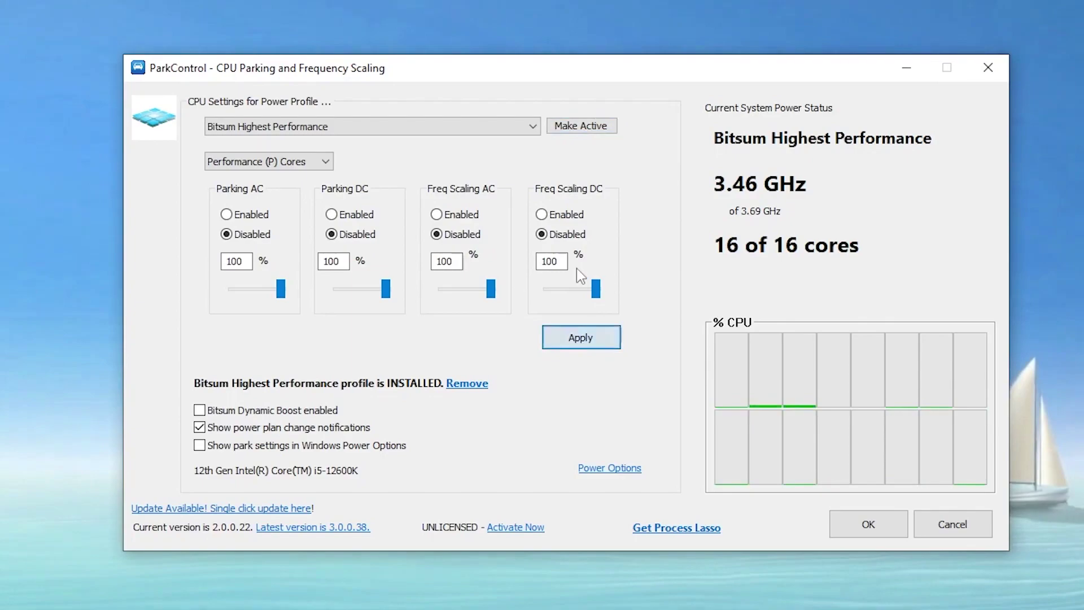
Enable Dynamic Boost with Bitsum Highest Performance as the idle plan, then save and close
click(199, 410)
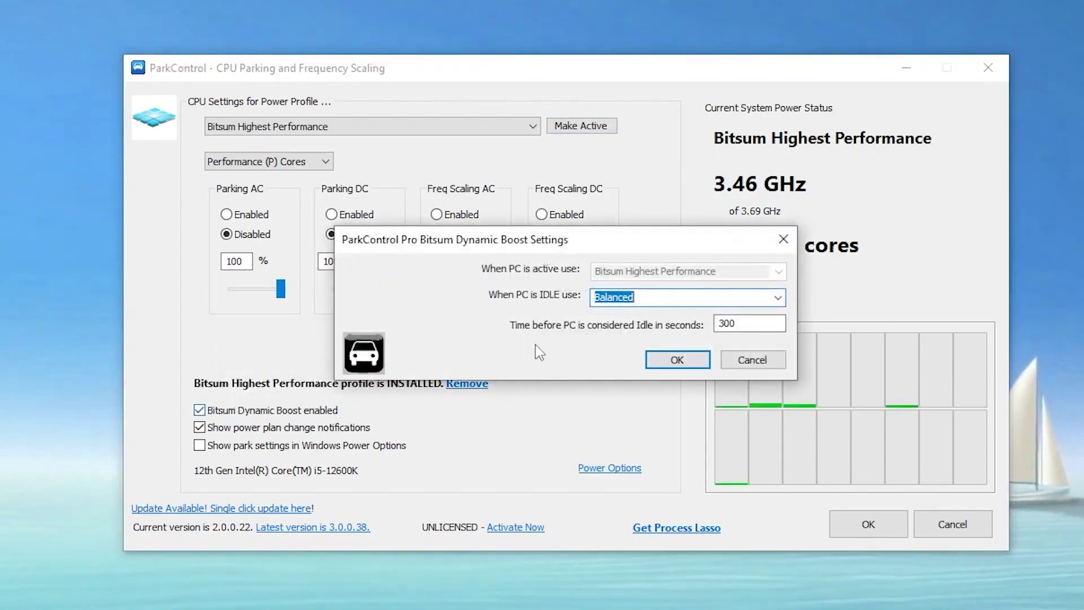
click(689, 297)
click(661, 321)
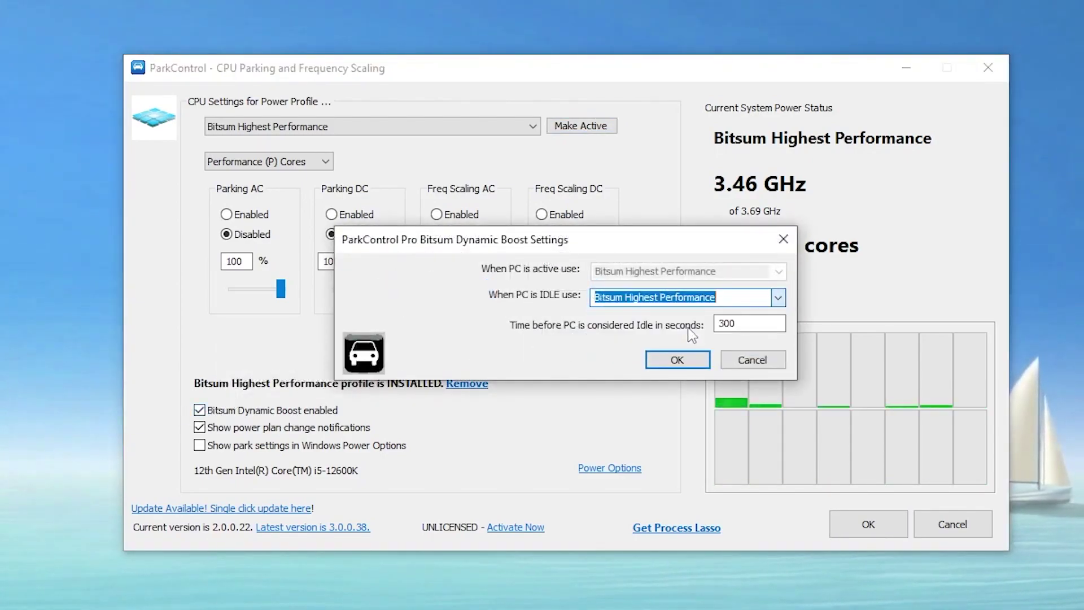
click(701, 363)
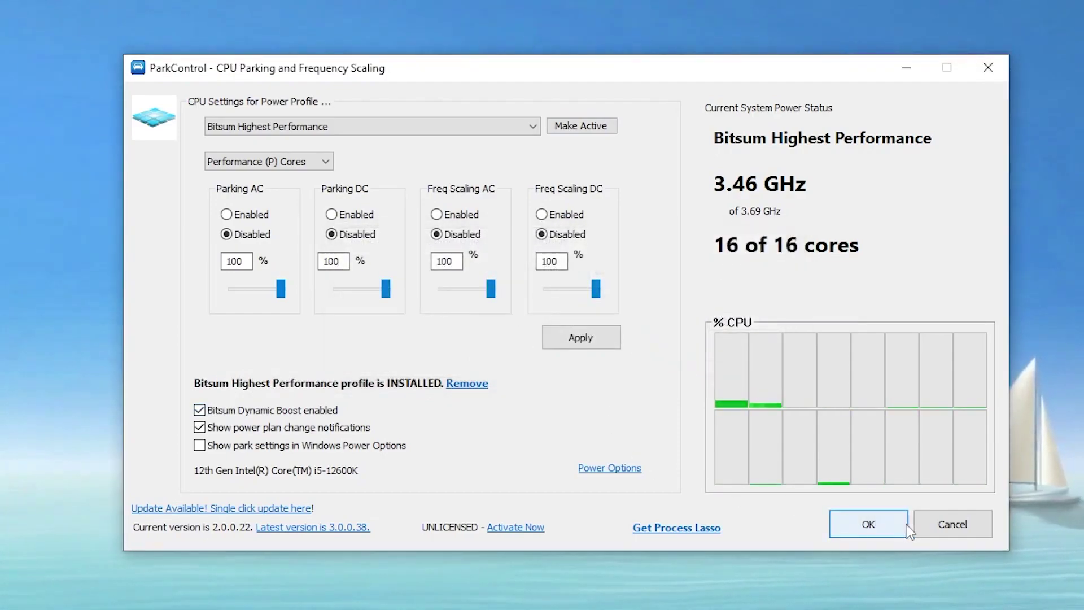
click(878, 526)
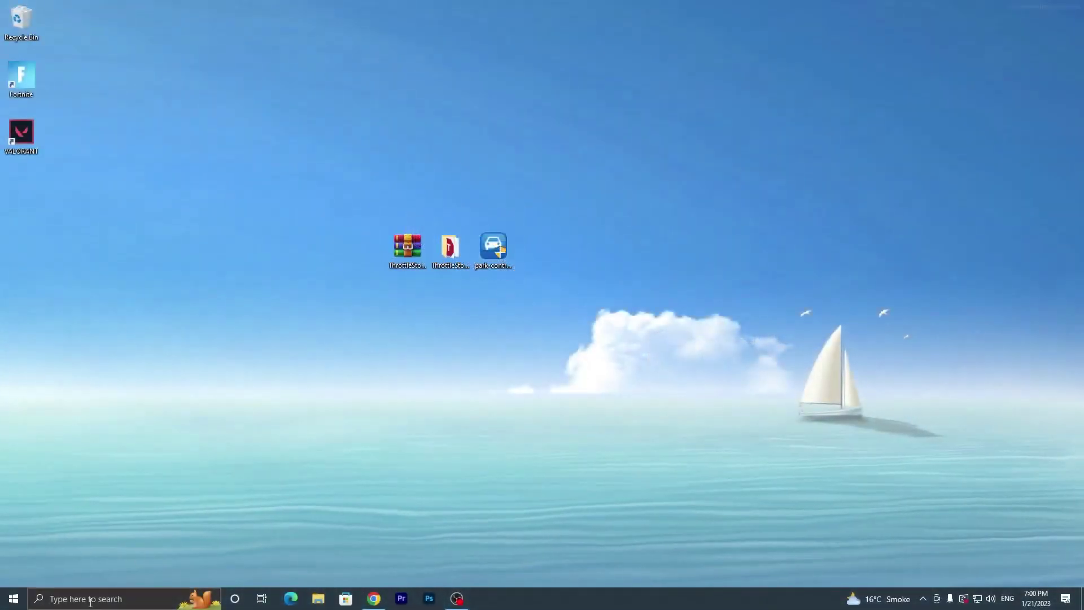
click(90, 602)
text(po)
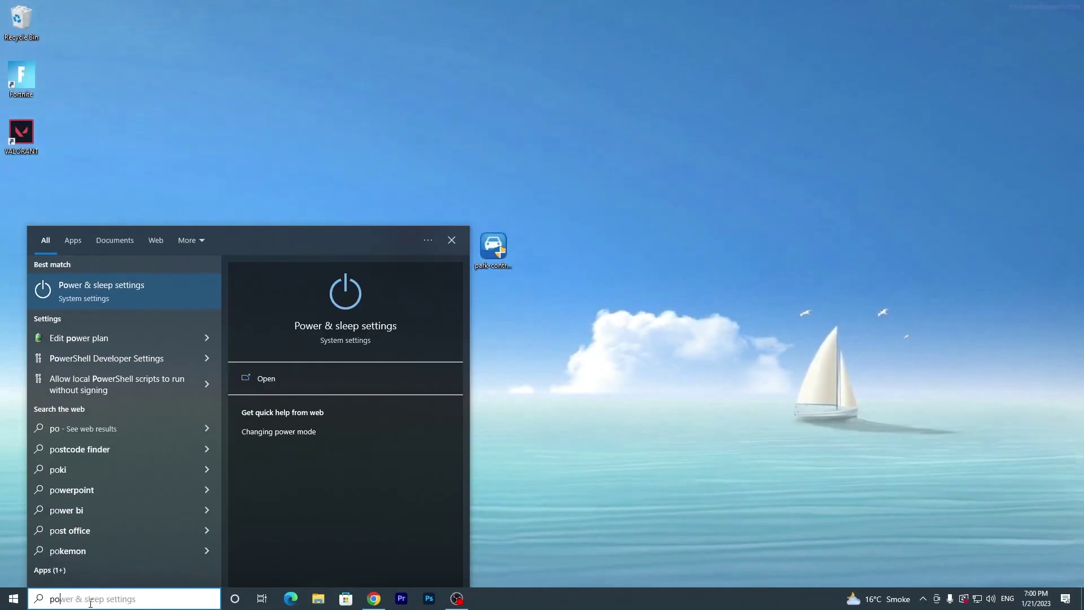
key(Return)
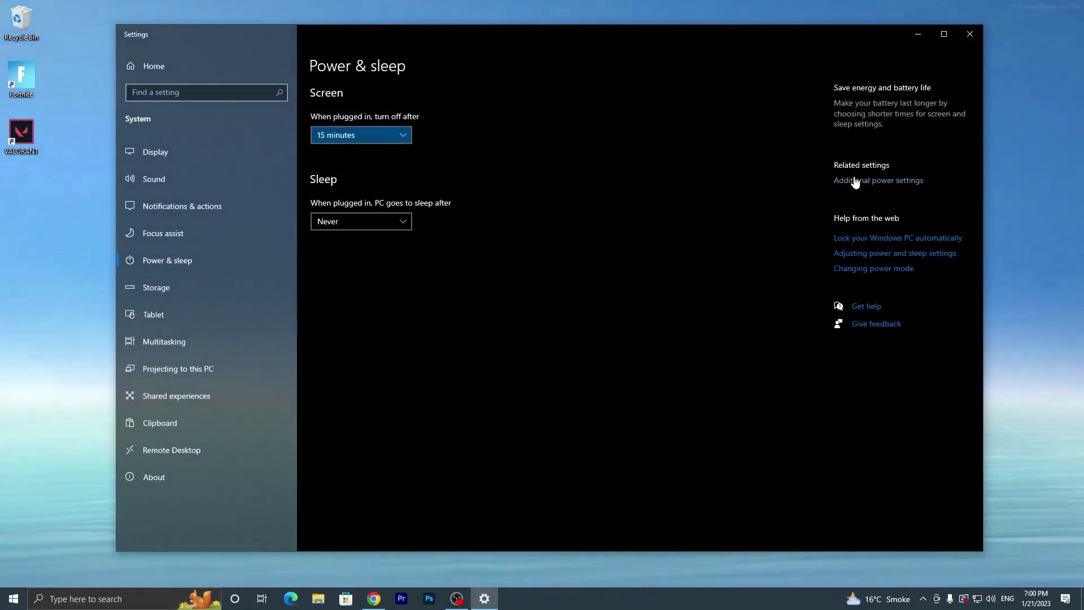
click(856, 182)
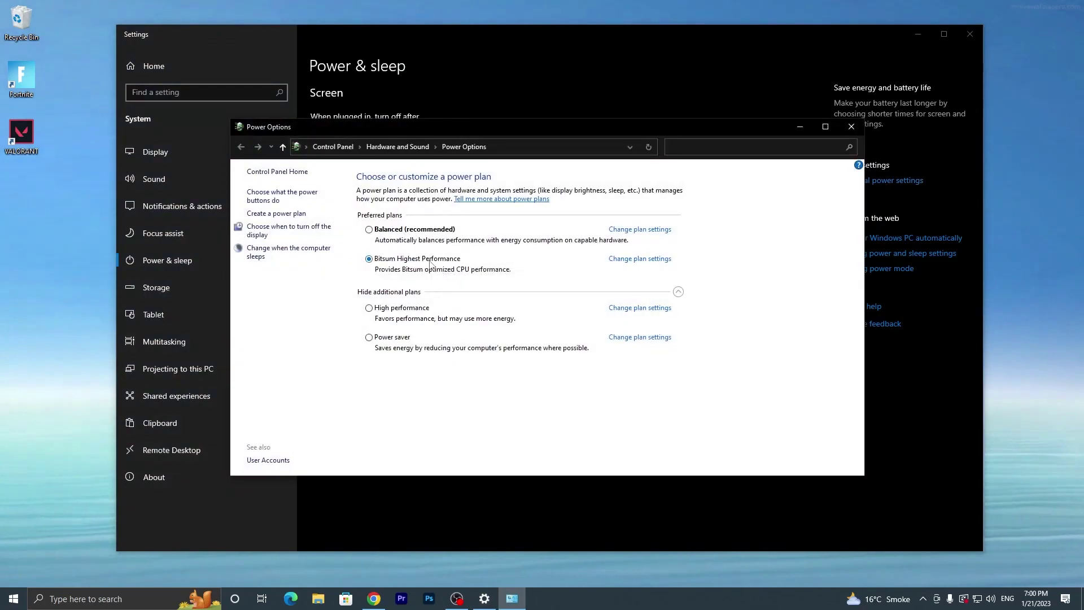
click(851, 127)
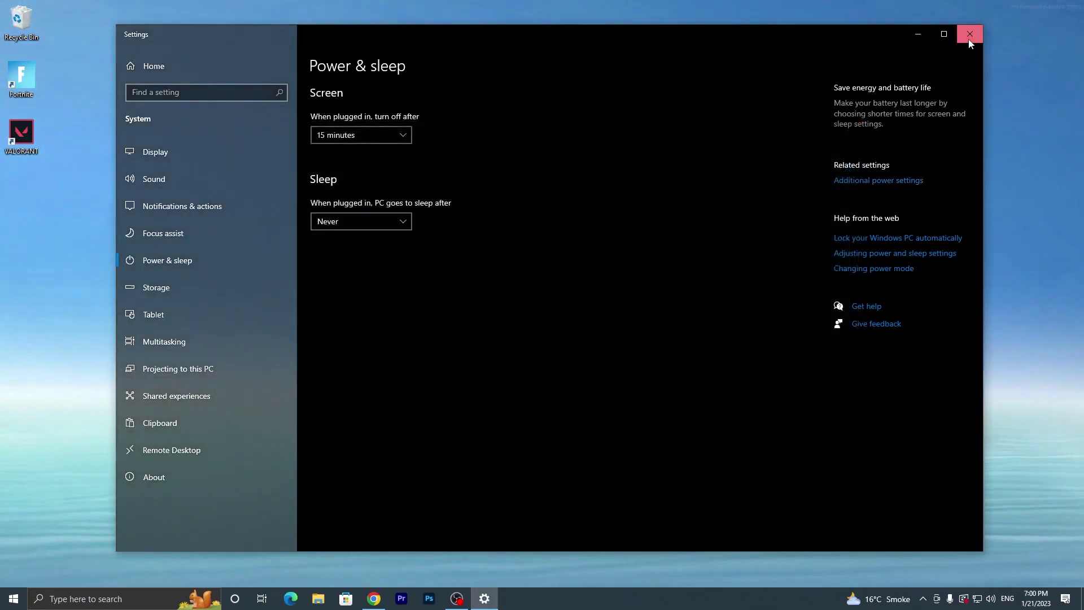
click(971, 34)
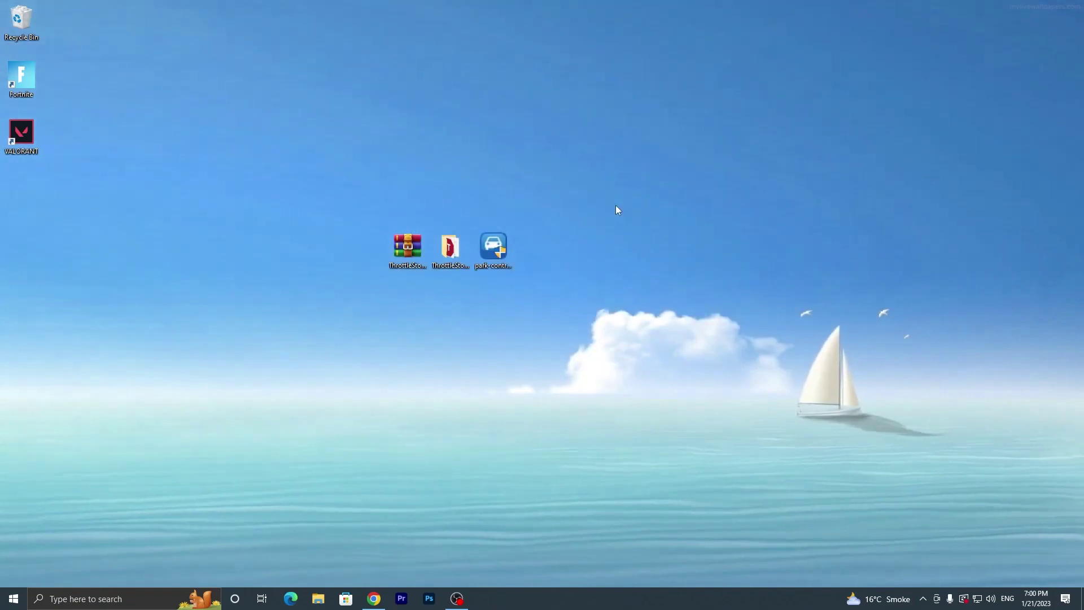